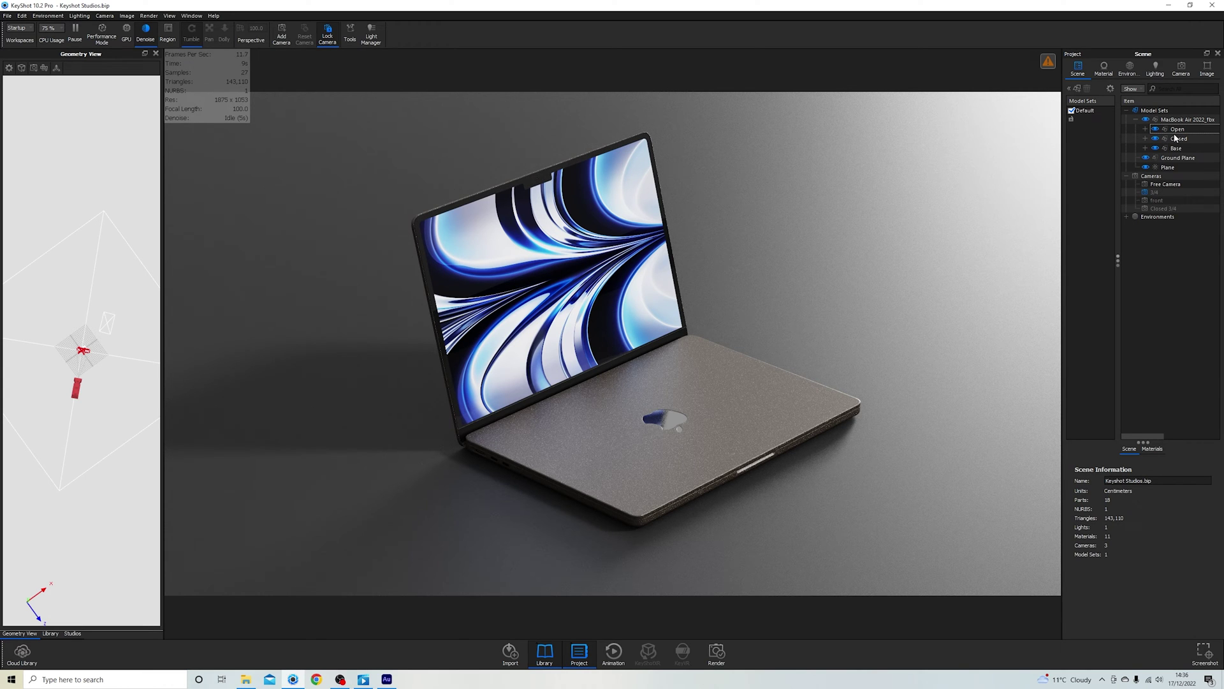
Step: Compare the open and closed laptop by hiding and restoring the Open and Closed lid groups one after the other
{"action": "left_click", "coordinate": [1156, 130]}
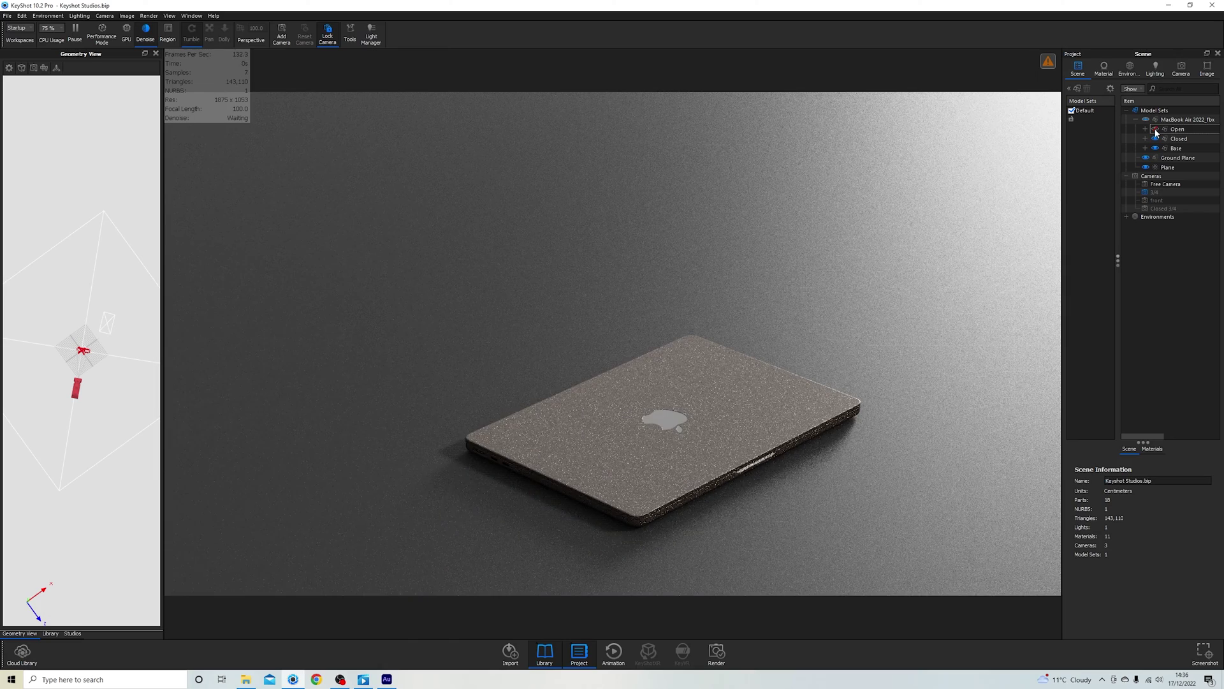
{"action": "left_click", "coordinate": [1156, 130]}
{"action": "left_click", "coordinate": [1157, 139]}
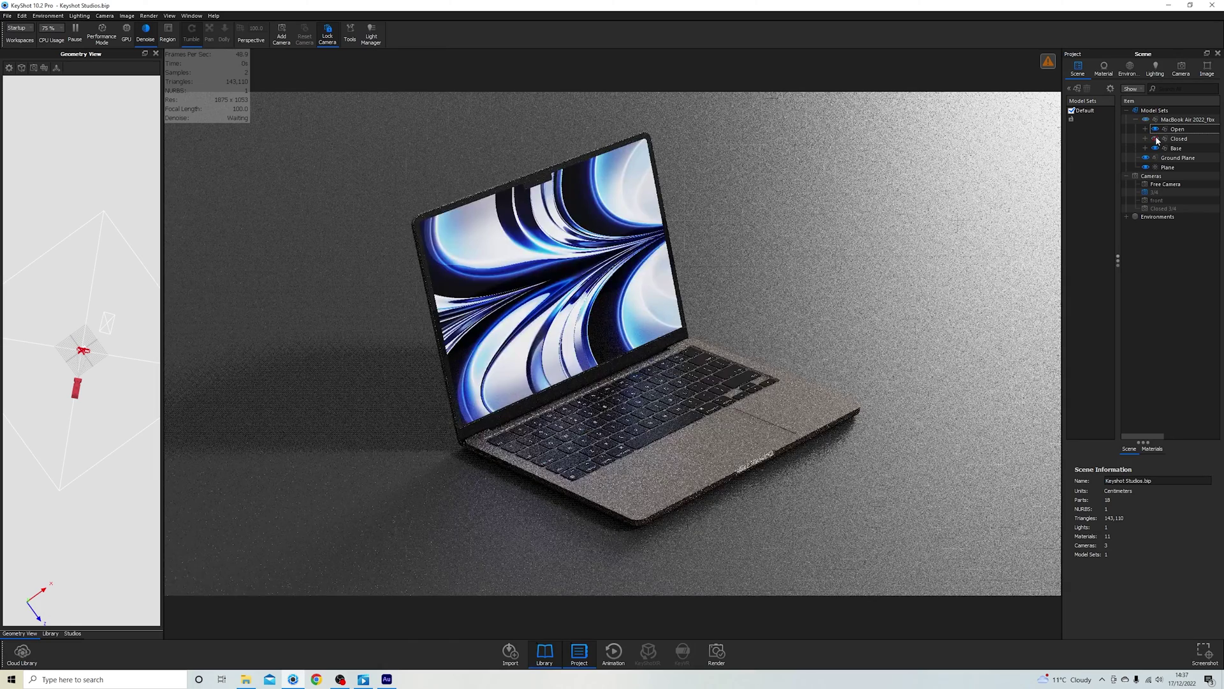
{"action": "left_click", "coordinate": [1156, 139]}
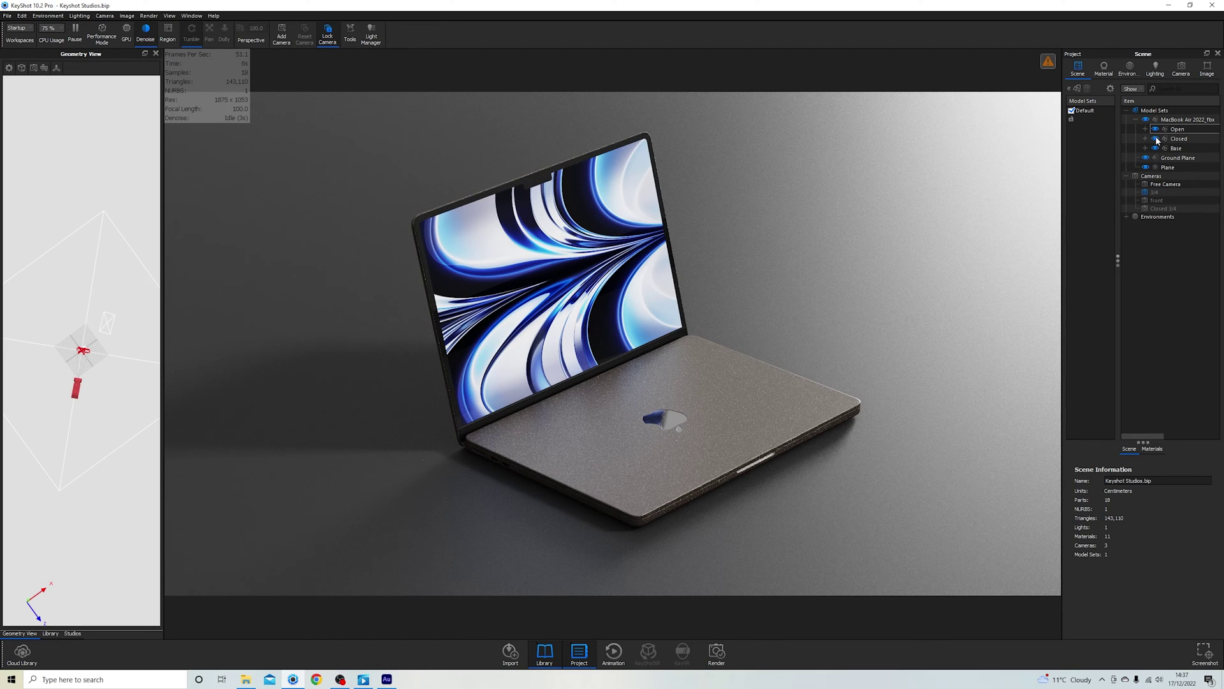
Step: Try the Silver and Black variants of the Base multi-material, then apply the Blue variant
{"action": "double_click", "coordinate": [1176, 148]}
{"action": "left_click", "coordinate": [1148, 151]}
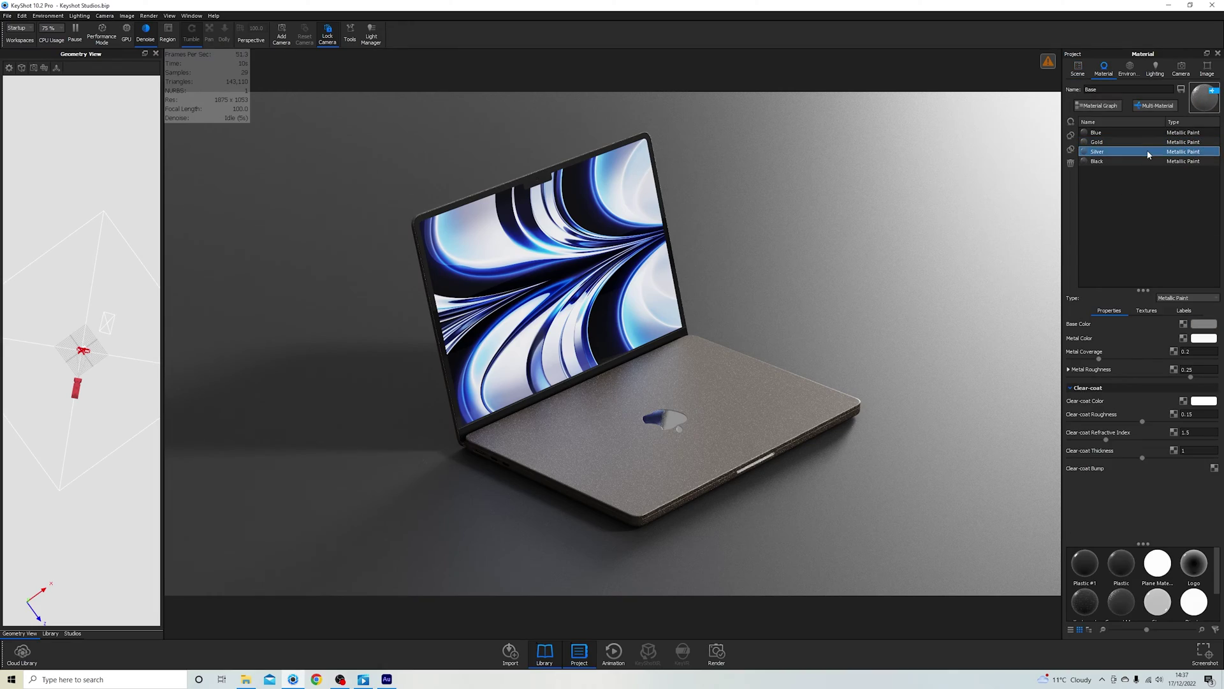
{"action": "left_click", "coordinate": [1146, 162]}
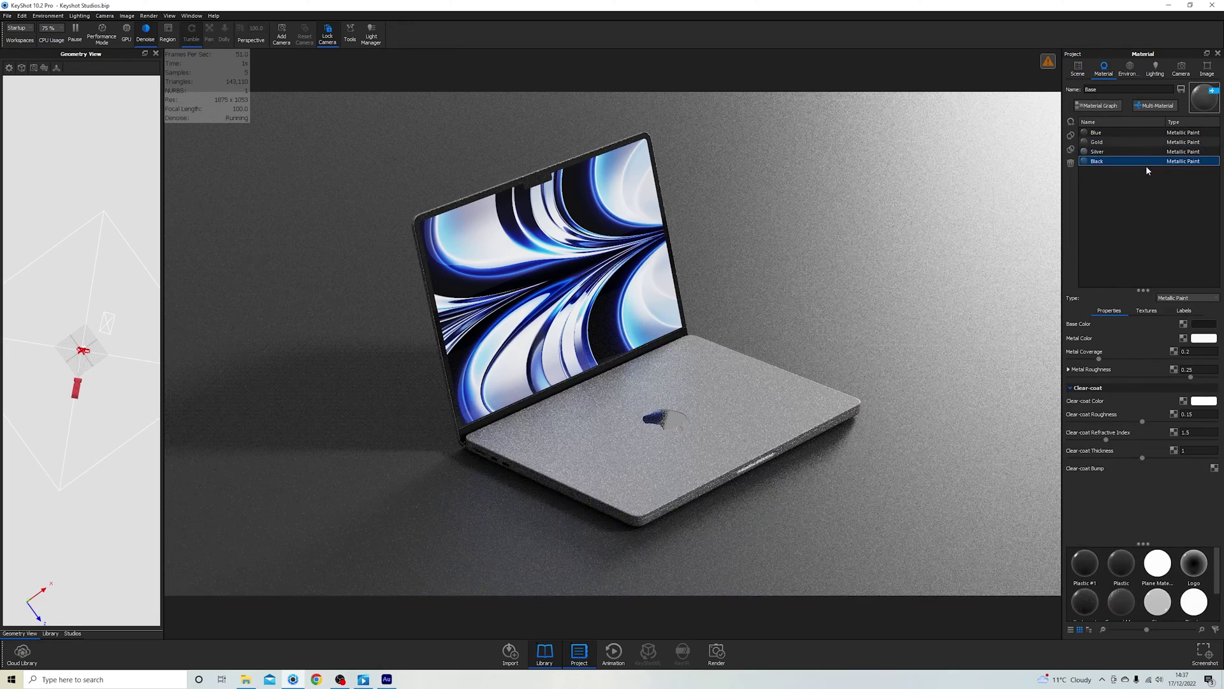
{"action": "left_click", "coordinate": [1141, 132]}
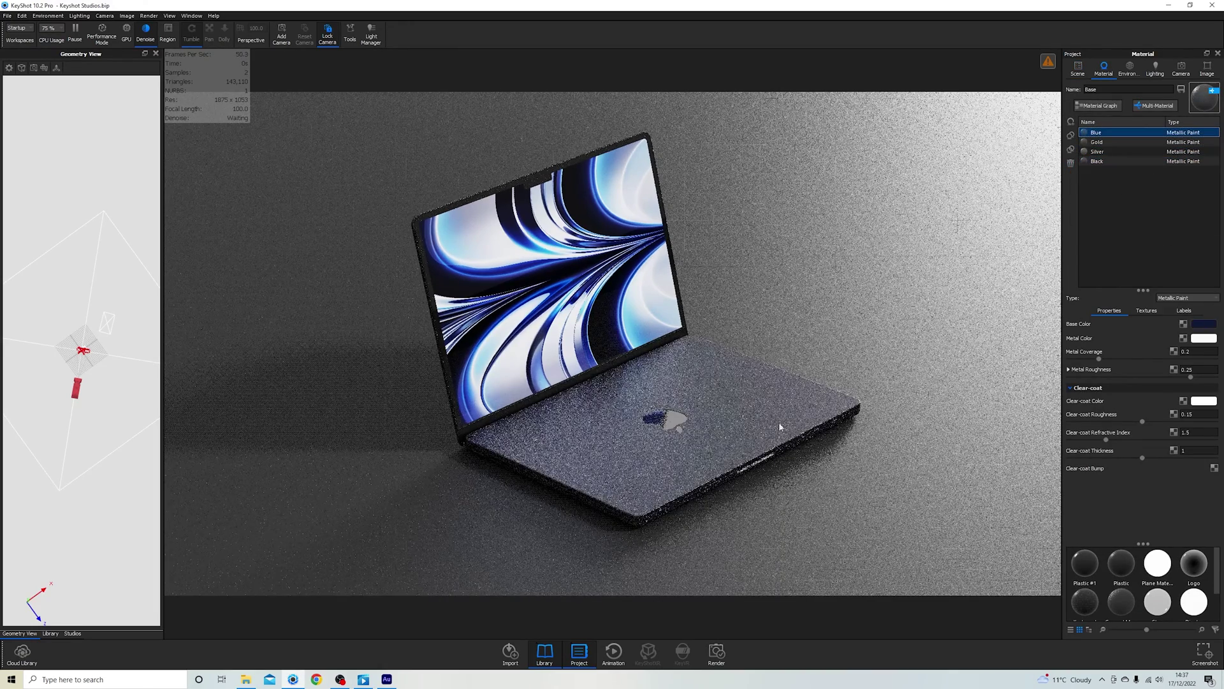
Step: Preview the front and Closed 3/4 cameras, then return to the 3/4 camera
{"action": "left_click", "coordinate": [1181, 67]}
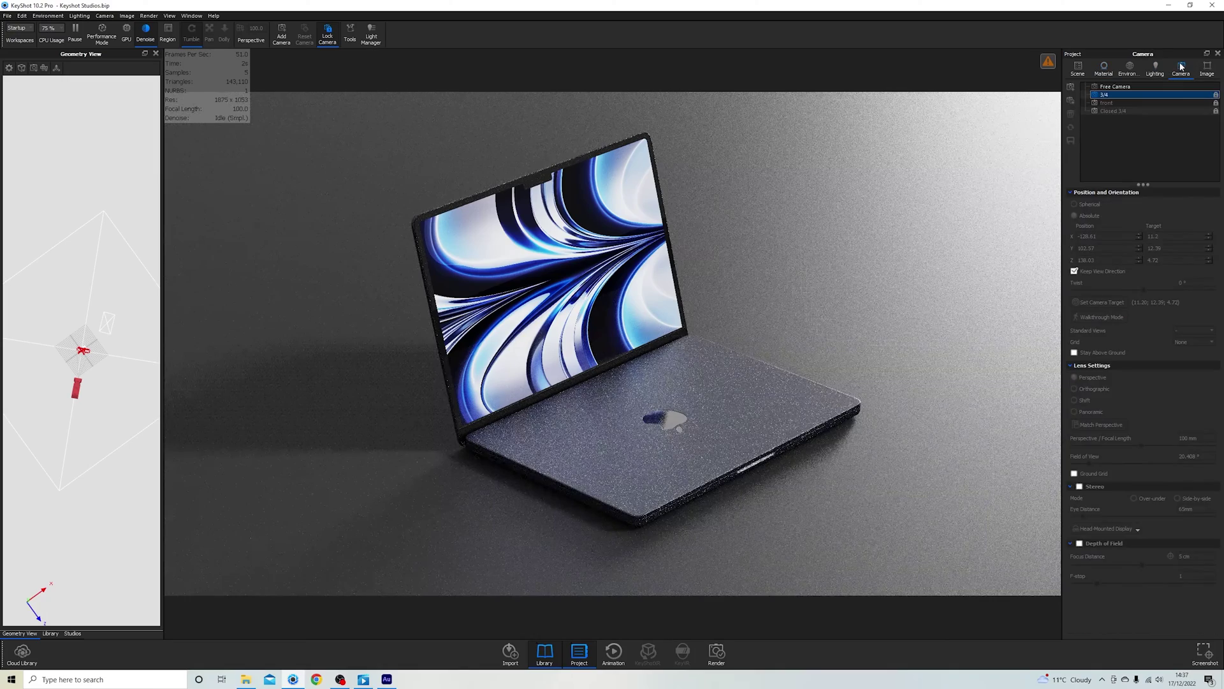
{"action": "left_click", "coordinate": [1126, 102]}
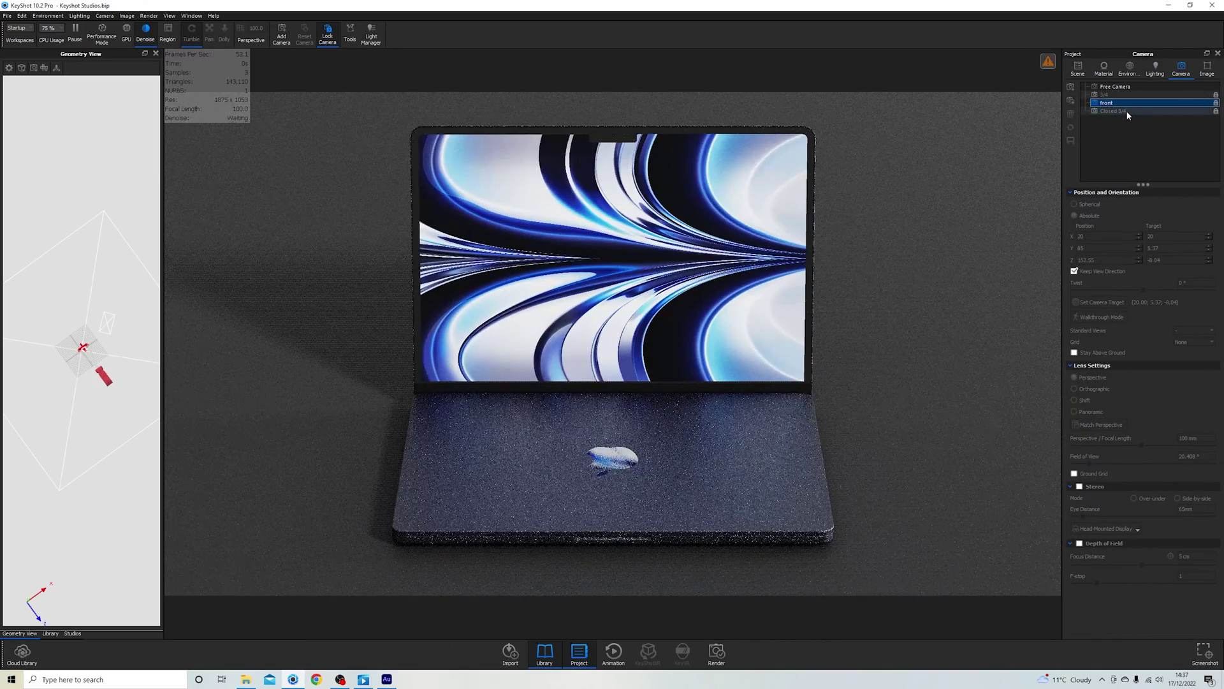
{"action": "left_click", "coordinate": [1126, 110]}
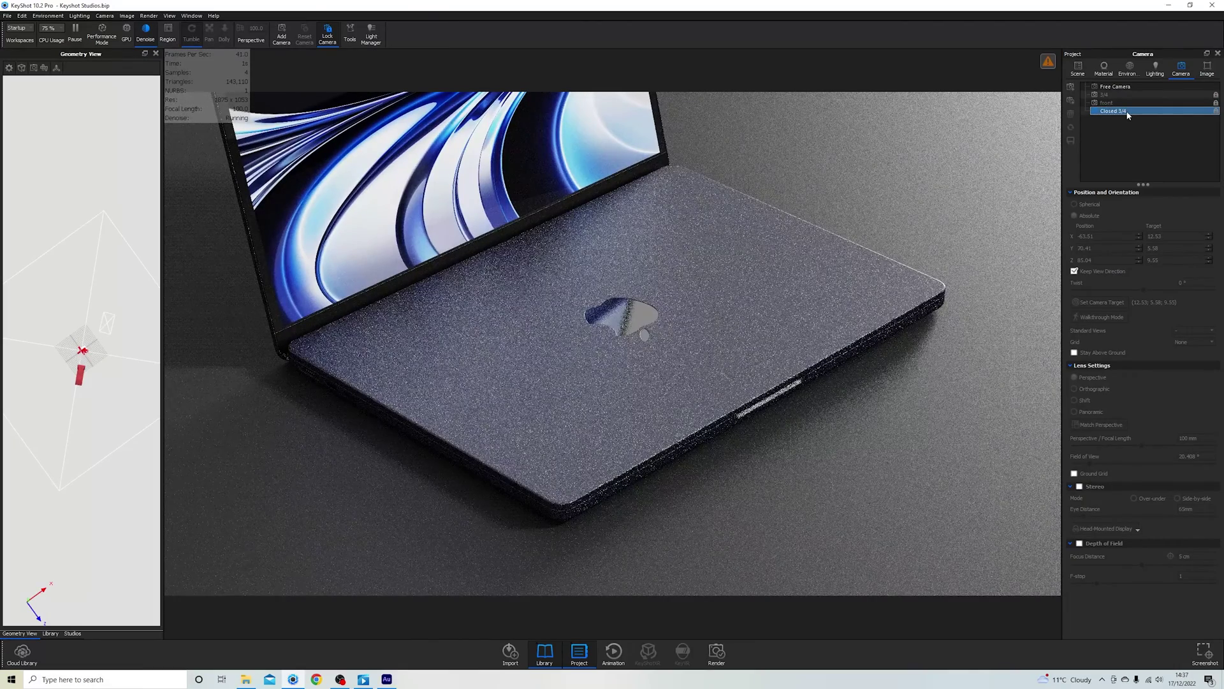
{"action": "left_click", "coordinate": [1126, 94]}
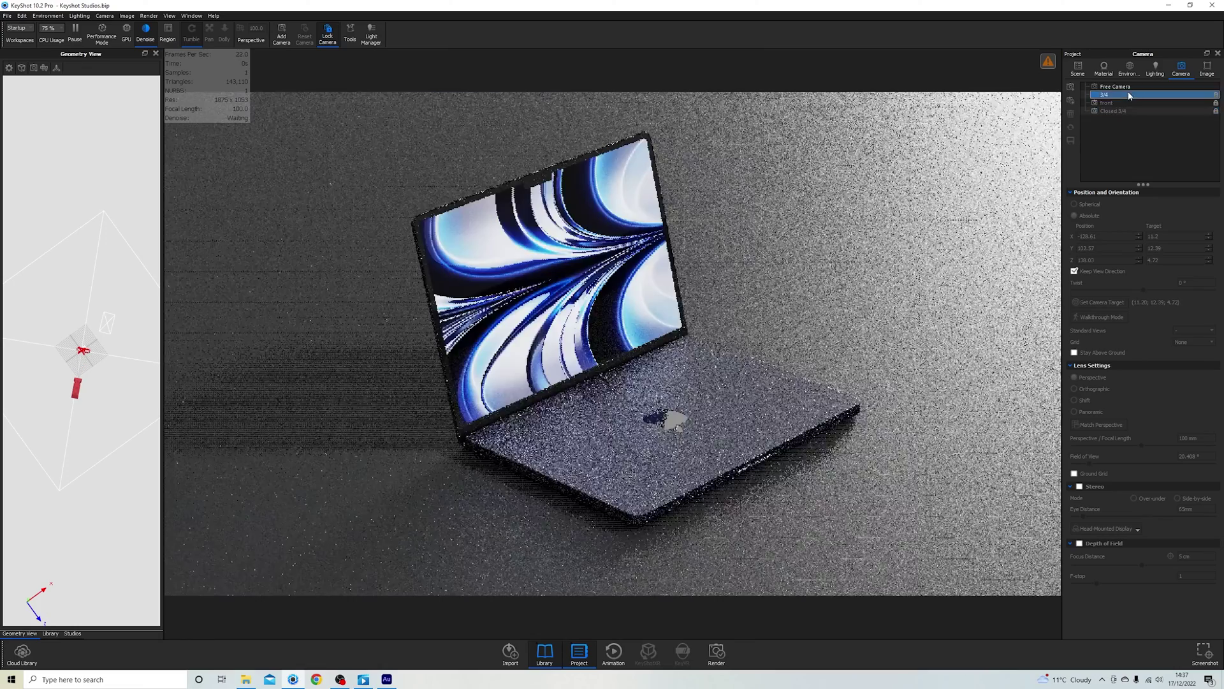
Step: Preview the Shadow front environment and make Shadow left the active environment
{"action": "left_click", "coordinate": [1128, 69]}
{"action": "left_click", "coordinate": [1124, 87]}
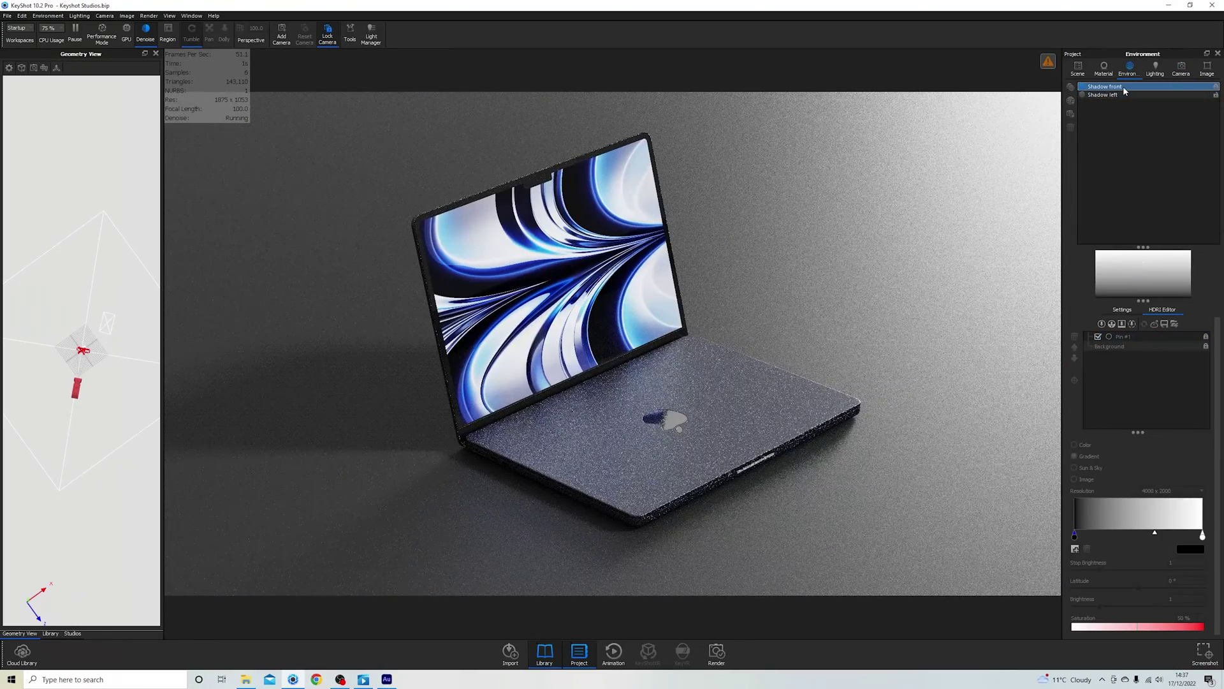
{"action": "left_click", "coordinate": [1124, 95]}
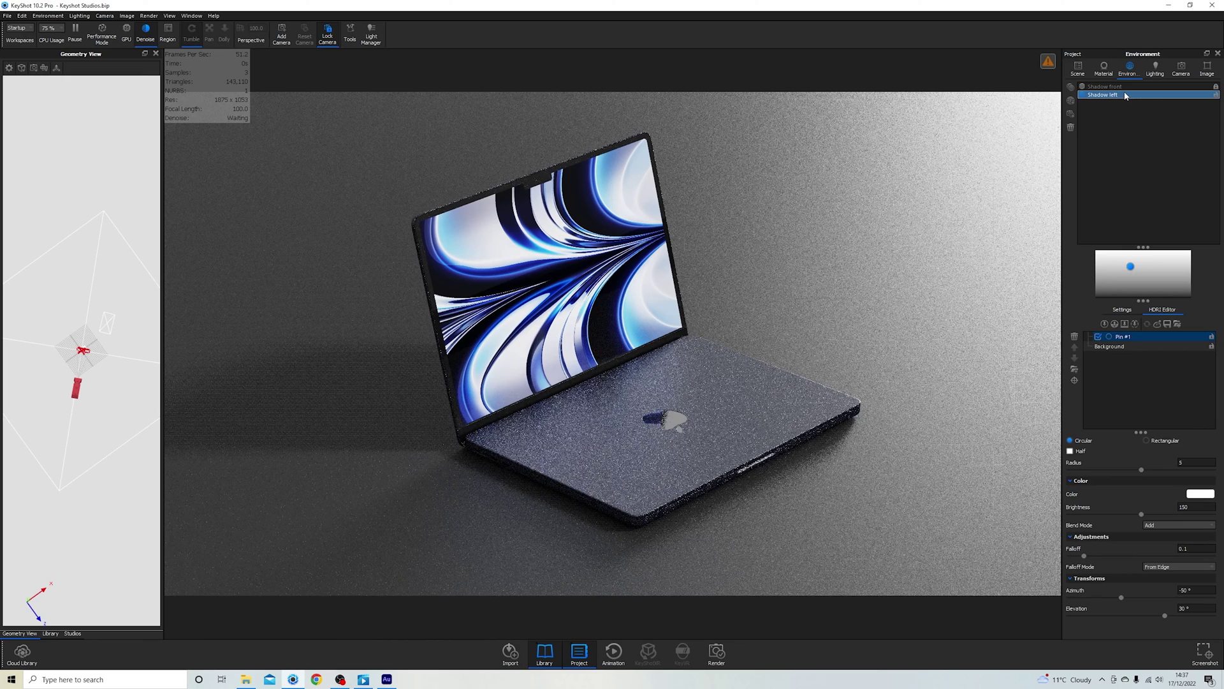
Step: Hide the Open lid group and view the closed laptop through the Closed 3/4 camera with its environment settings
{"action": "left_click", "coordinate": [1077, 69]}
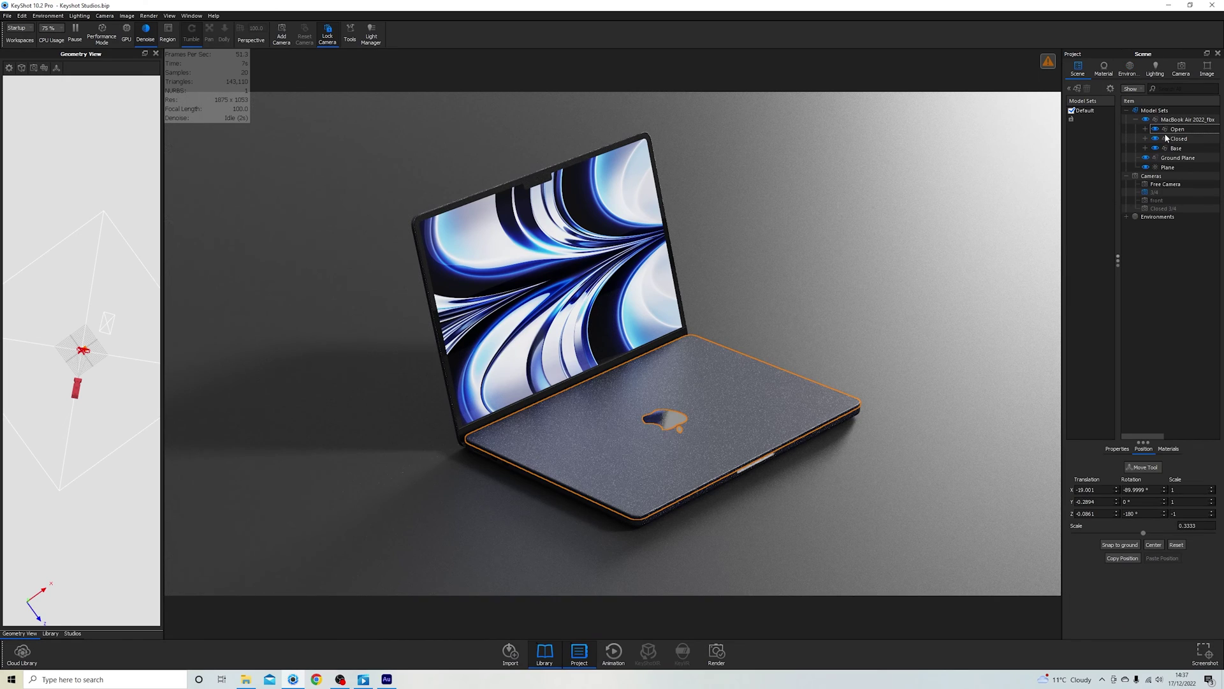
{"action": "left_click", "coordinate": [1155, 129]}
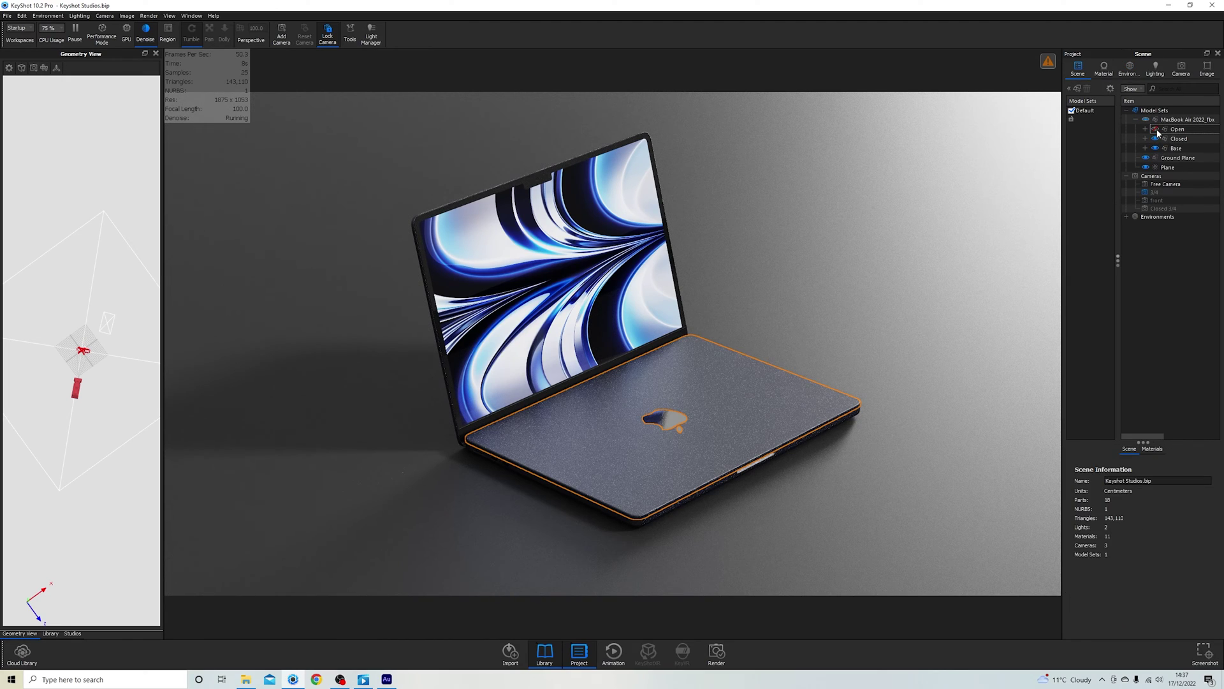
{"action": "left_click", "coordinate": [1187, 77]}
{"action": "left_click", "coordinate": [1142, 111]}
{"action": "left_click", "coordinate": [1132, 71]}
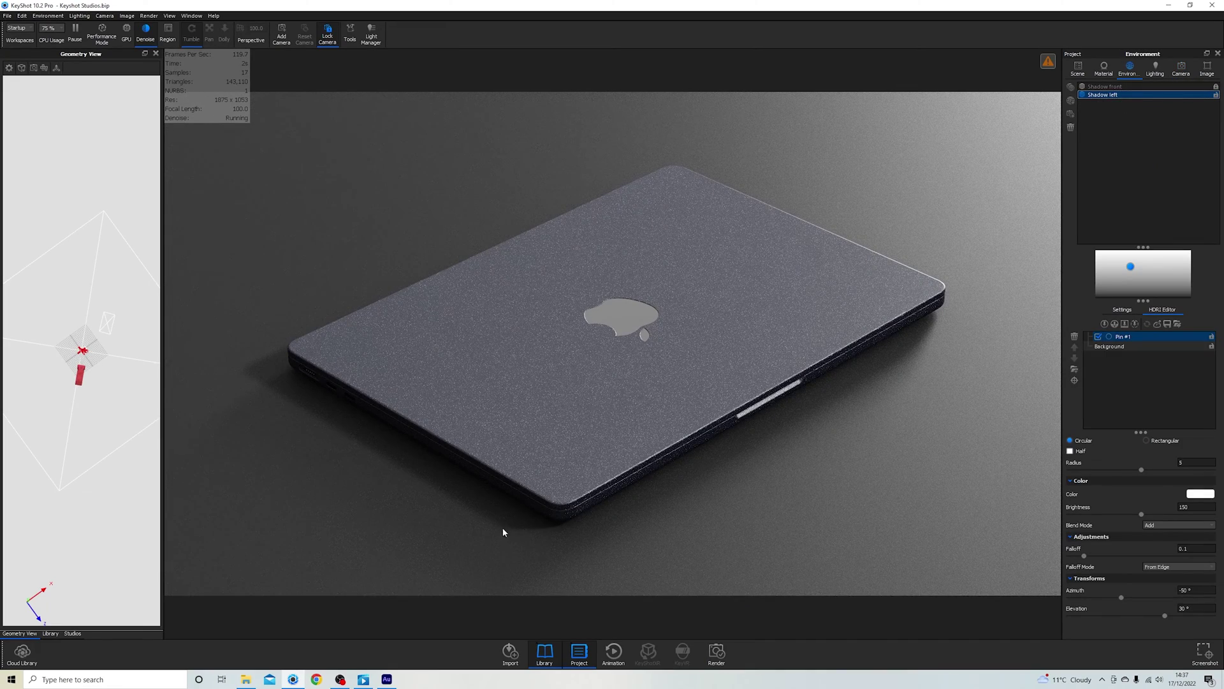
Step: Make the Open lid group visible again in the Default model set
{"action": "left_click", "coordinate": [1075, 72]}
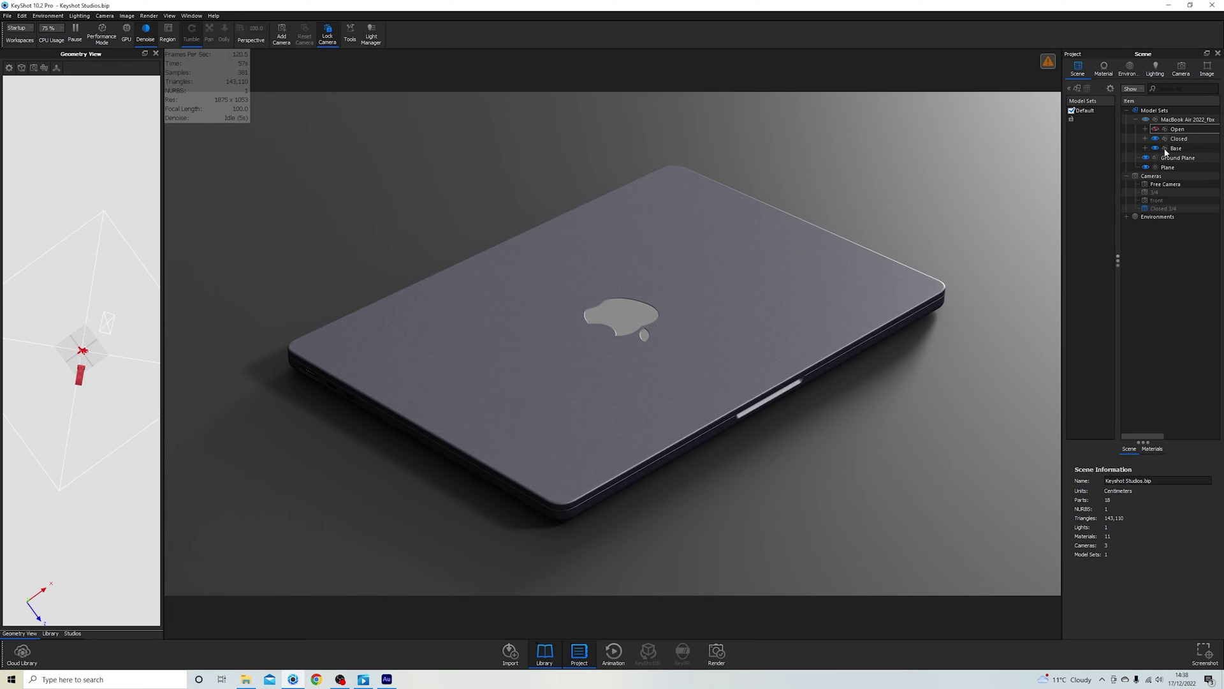
{"action": "left_click", "coordinate": [1156, 129]}
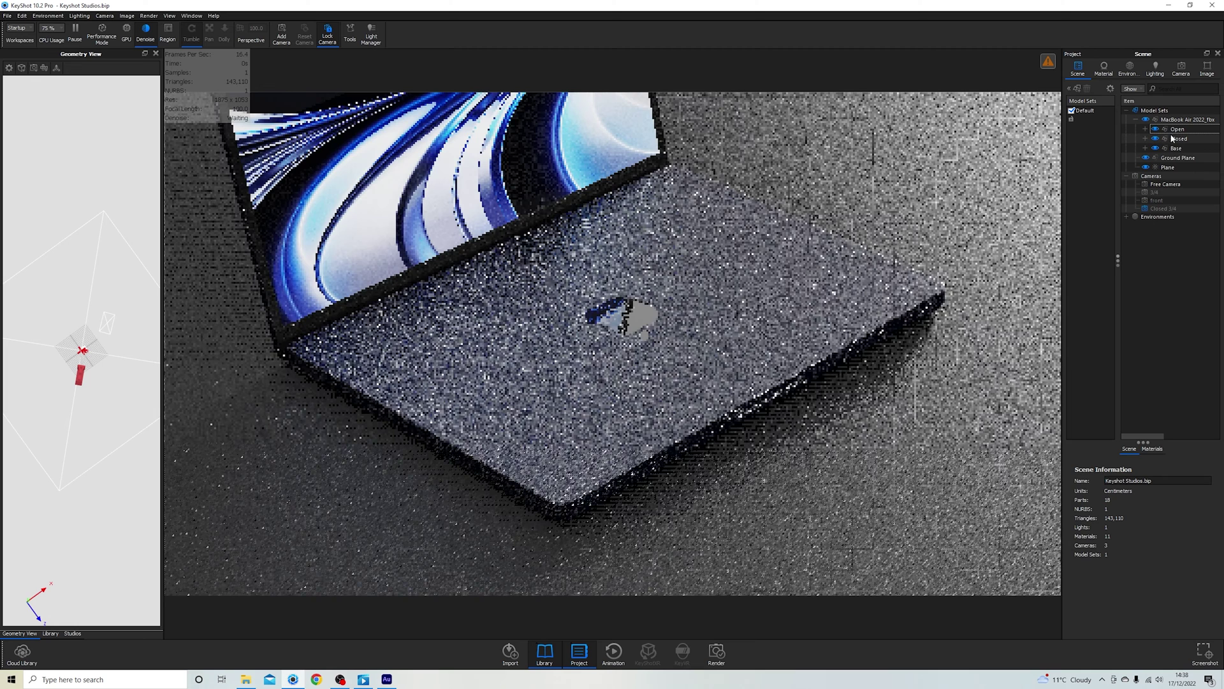
{"action": "mouse_move", "coordinate": [1113, 254]}
{"action": "left_mouse_down"}
{"action": "mouse_move", "coordinate": [1053, 257]}
{"action": "mouse_move", "coordinate": [1120, 264]}
{"action": "left_mouse_up"}
{"action": "left_click", "coordinate": [1084, 121]}
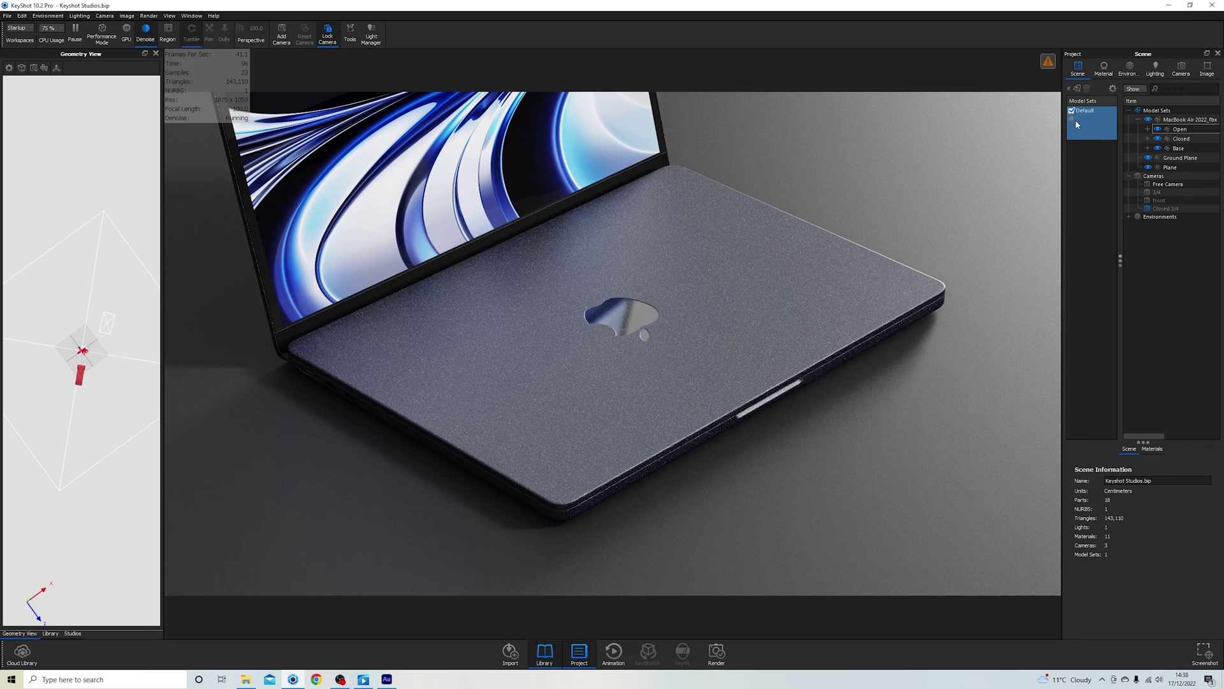
Step: Create a model set named Closed from the Closed lid group, keeping its materials linked
{"action": "left_click", "coordinate": [1181, 139]}
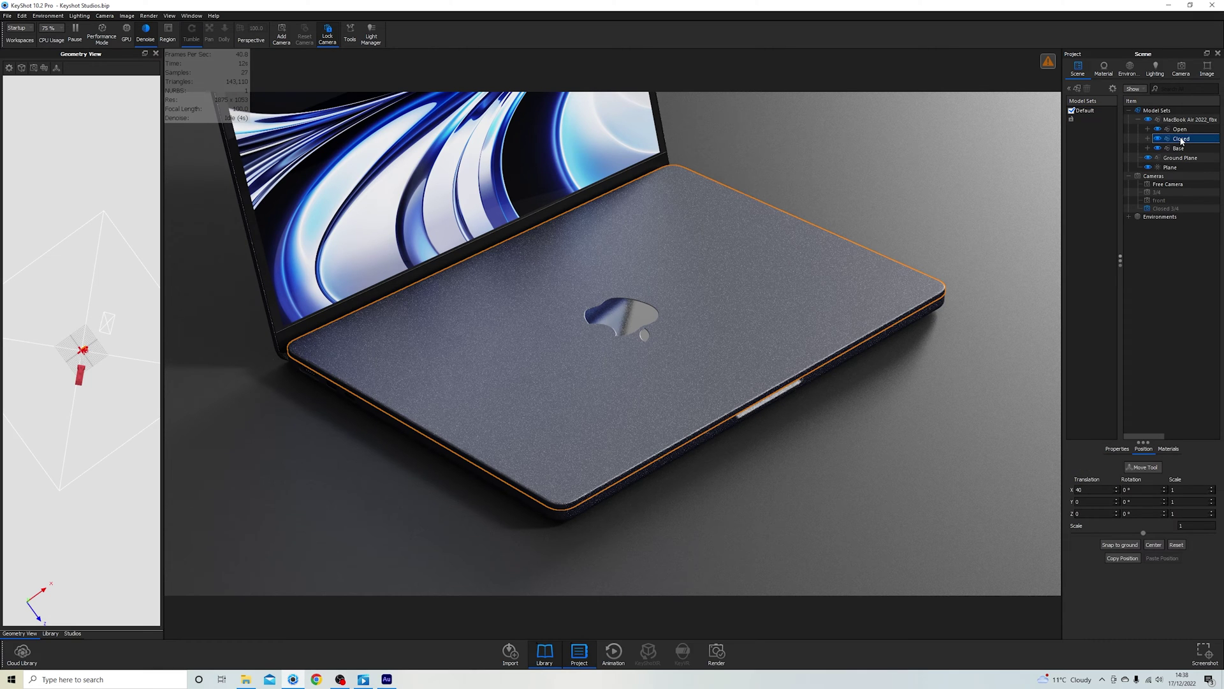
{"action": "right_click", "coordinate": [1183, 140]}
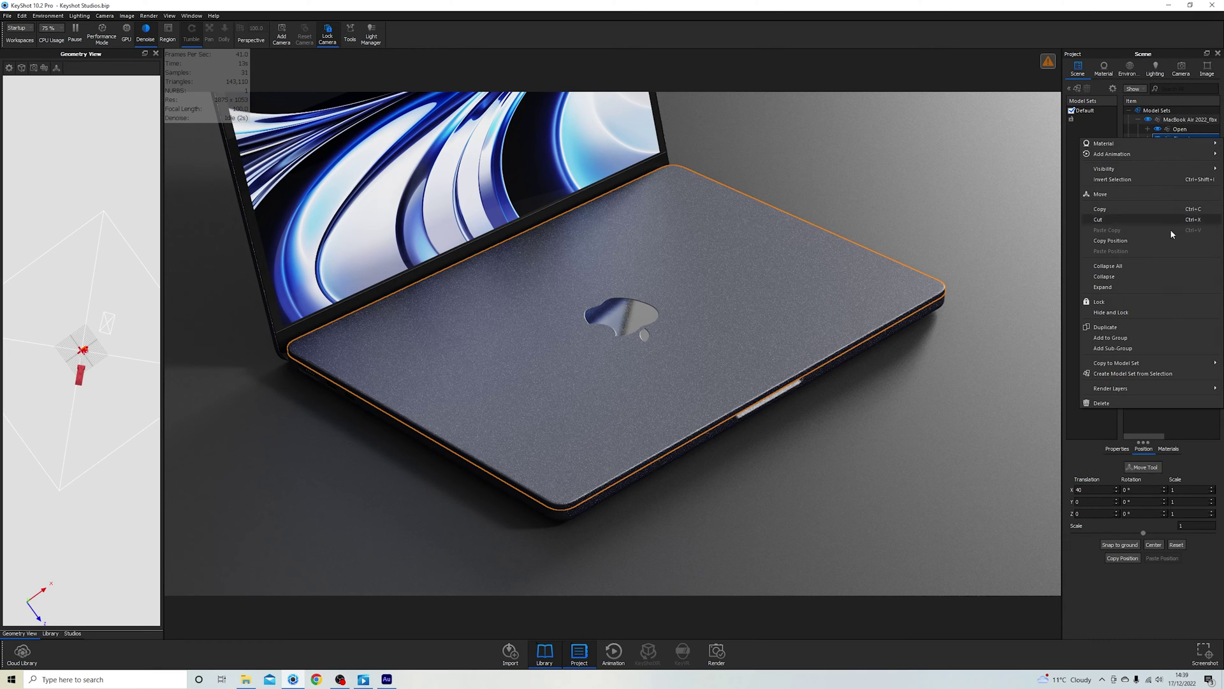
{"action": "left_click", "coordinate": [1187, 140]}
{"action": "right_click", "coordinate": [1189, 140]}
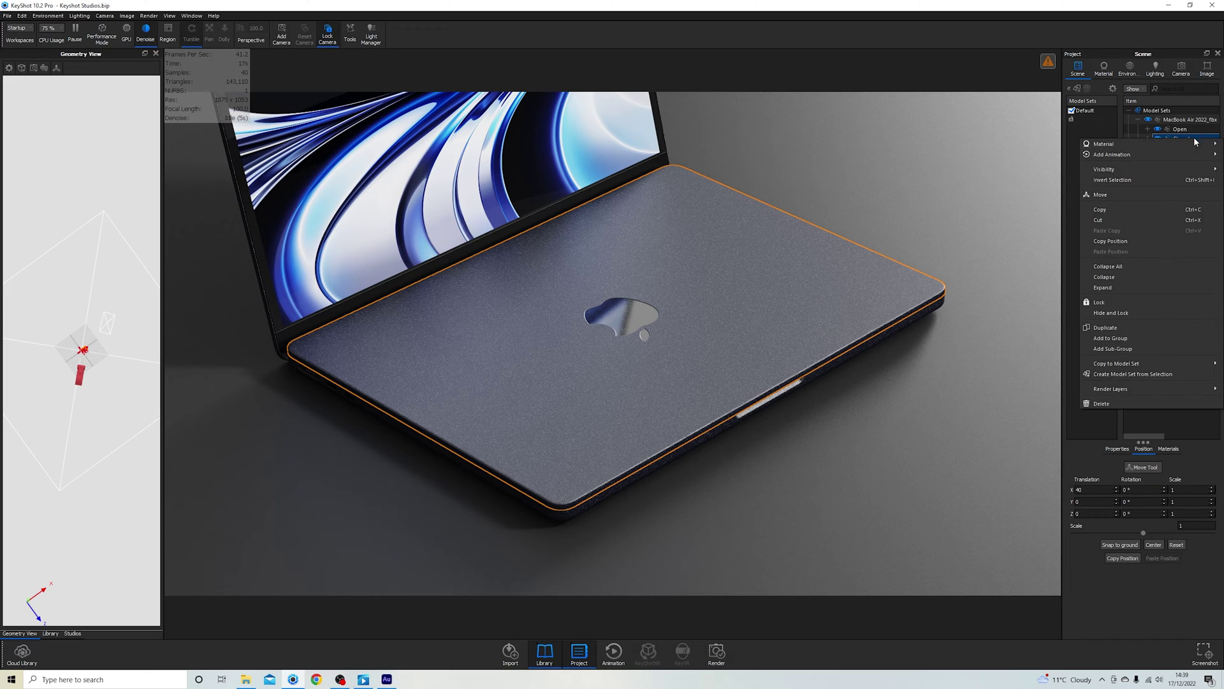
{"action": "left_click", "coordinate": [1142, 375]}
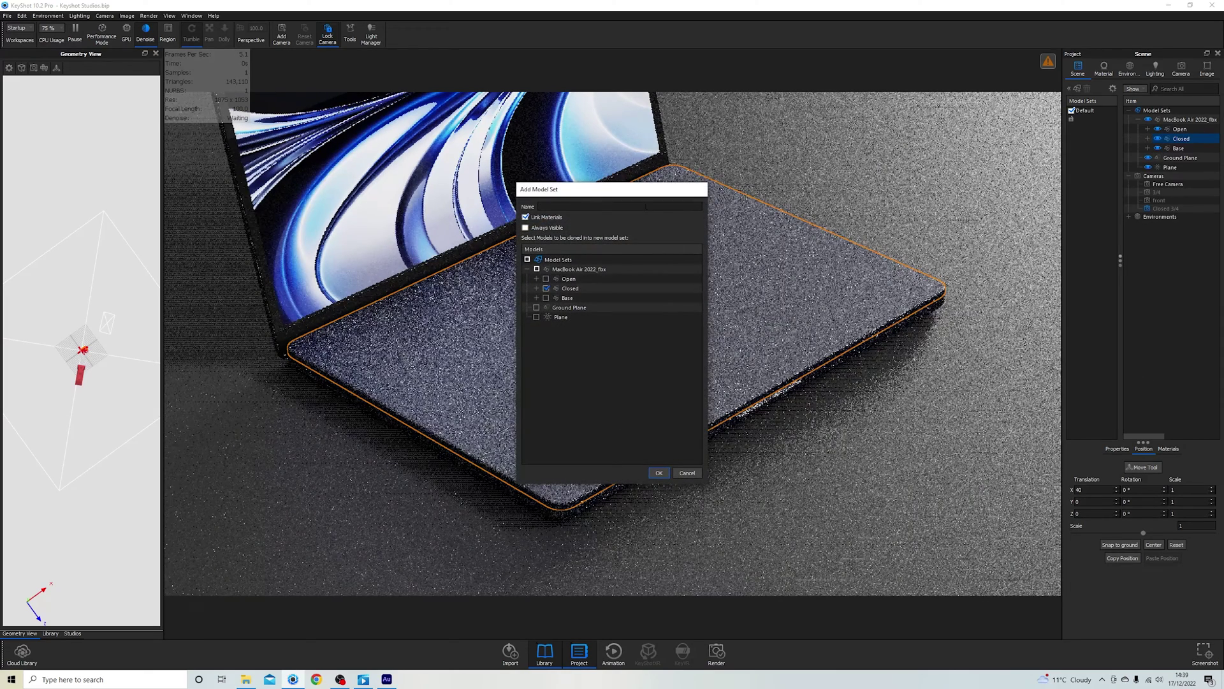
{"action": "type", "text": "Close"}
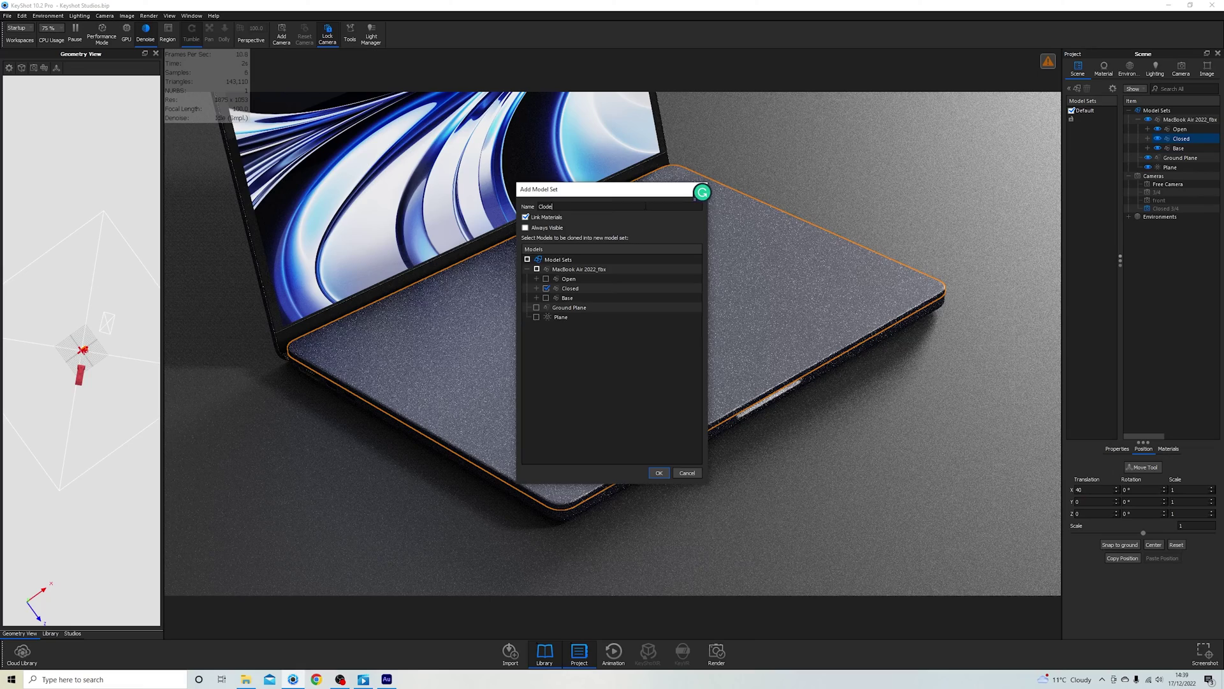
{"action": "type", "text": "d"}
{"action": "key", "text": "Return"}
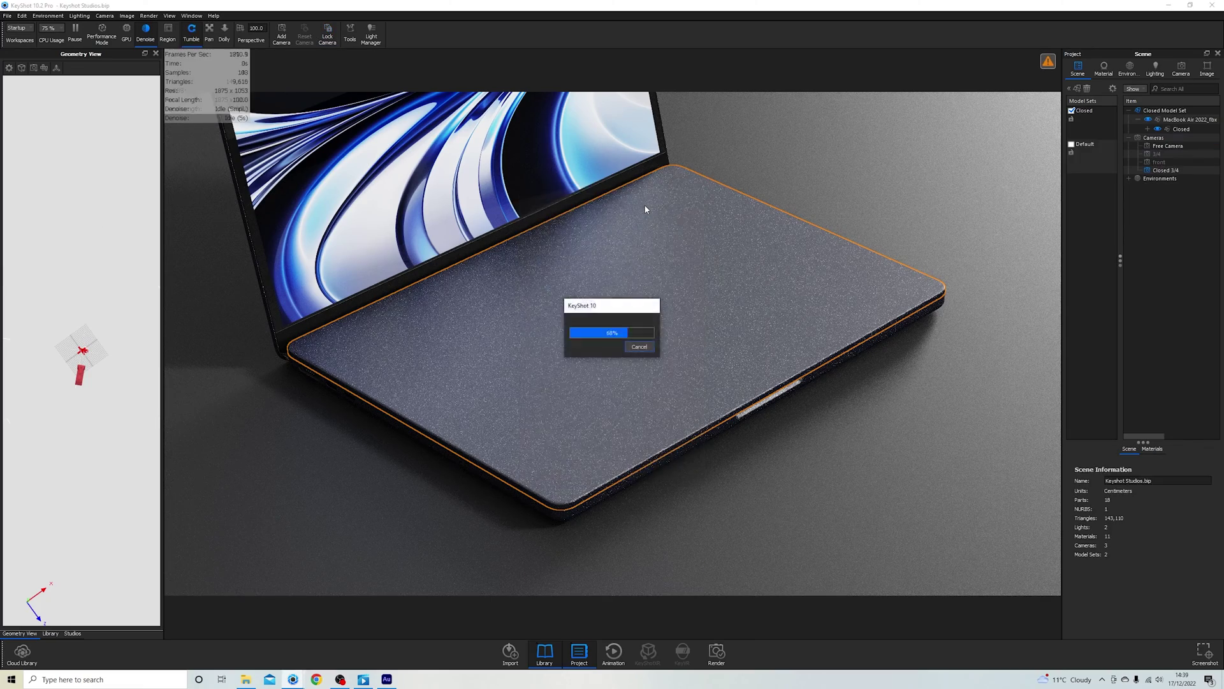
Step: Return to the Default model set and create a model set named Open from the Open lid group
{"action": "left_click", "coordinate": [1083, 147]}
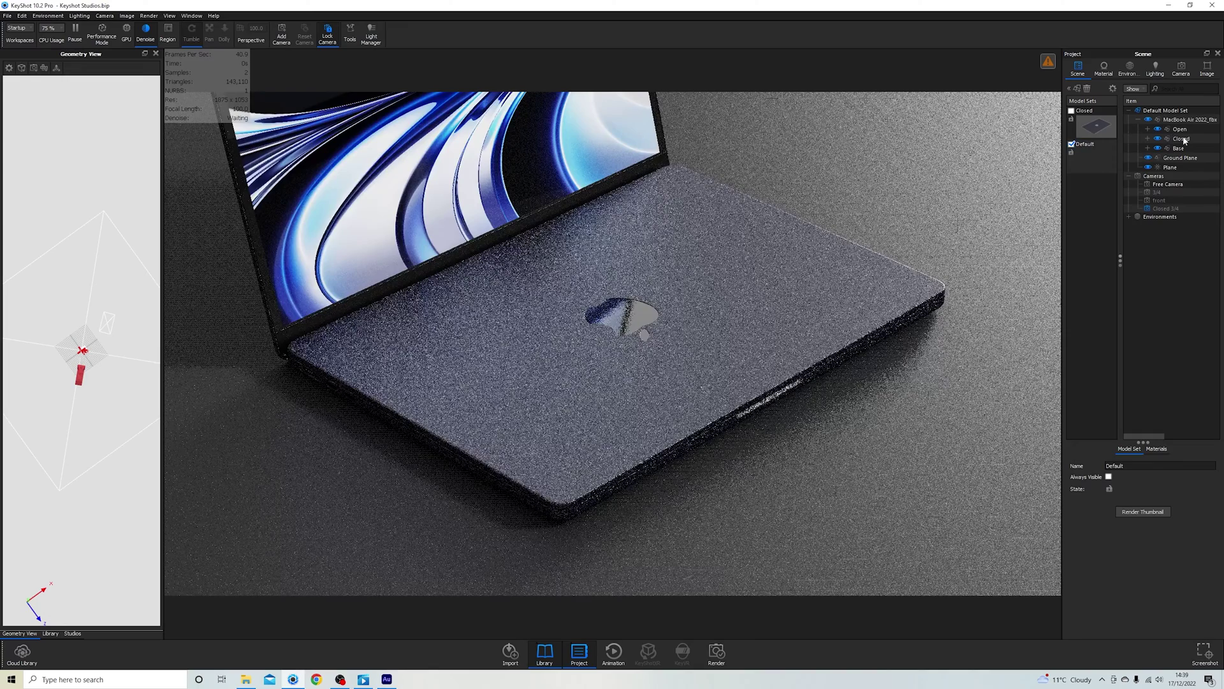
{"action": "right_click", "coordinate": [1180, 129]}
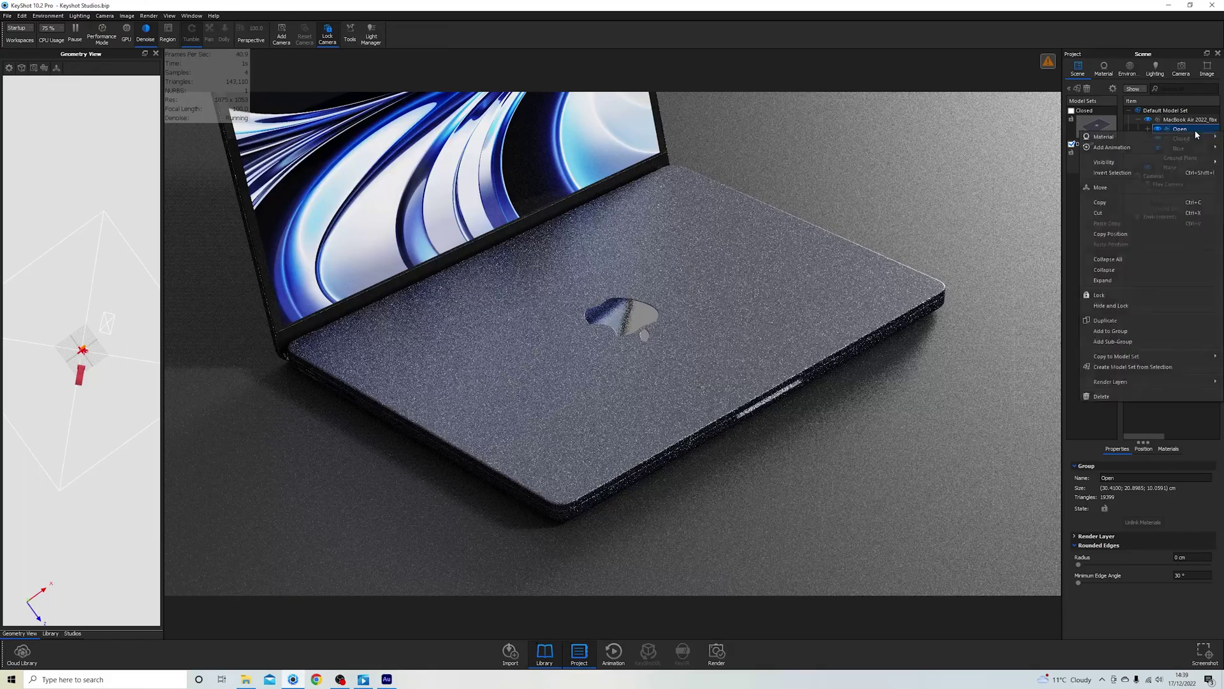
{"action": "left_click", "coordinate": [1087, 363]}
{"action": "type", "text": "Open"}
{"action": "key", "text": "Return"}
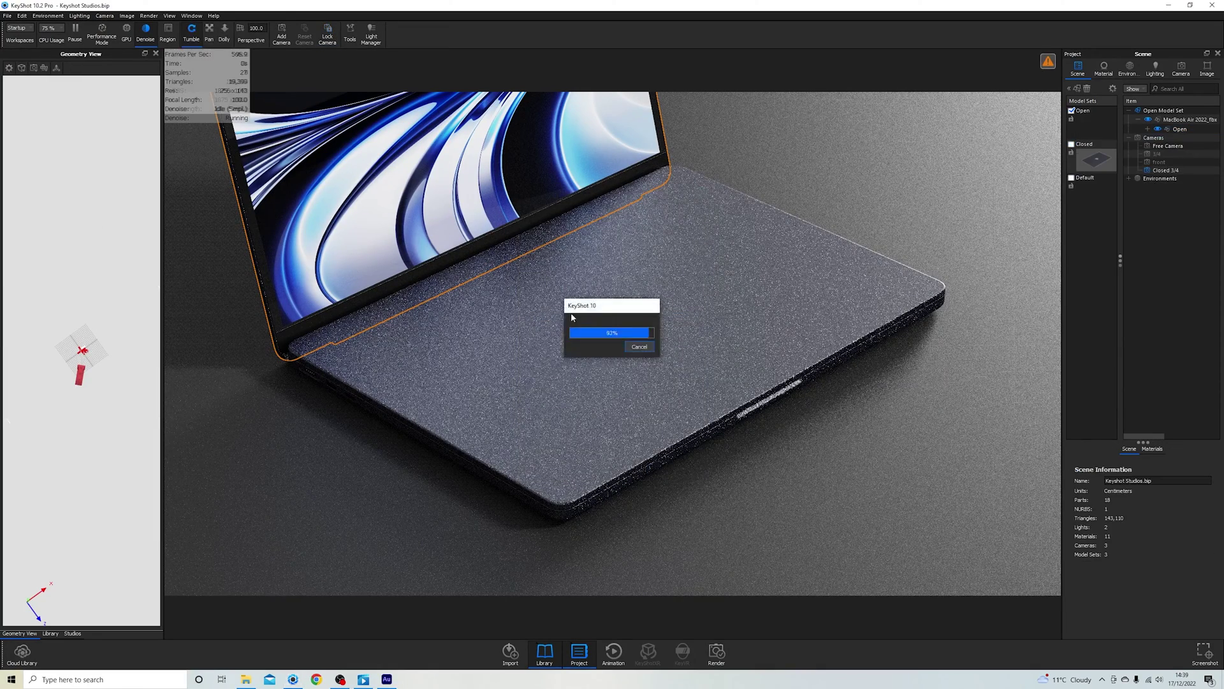
Step: Switch to the Free Camera and inspect the lid in the Open model set
{"action": "left_click", "coordinate": [1180, 70]}
{"action": "left_click", "coordinate": [1142, 86]}
{"action": "left_click_drag", "start_coordinate": [561, 255], "coordinate": [797, 389]}
{"action": "left_click", "coordinate": [1086, 75]}
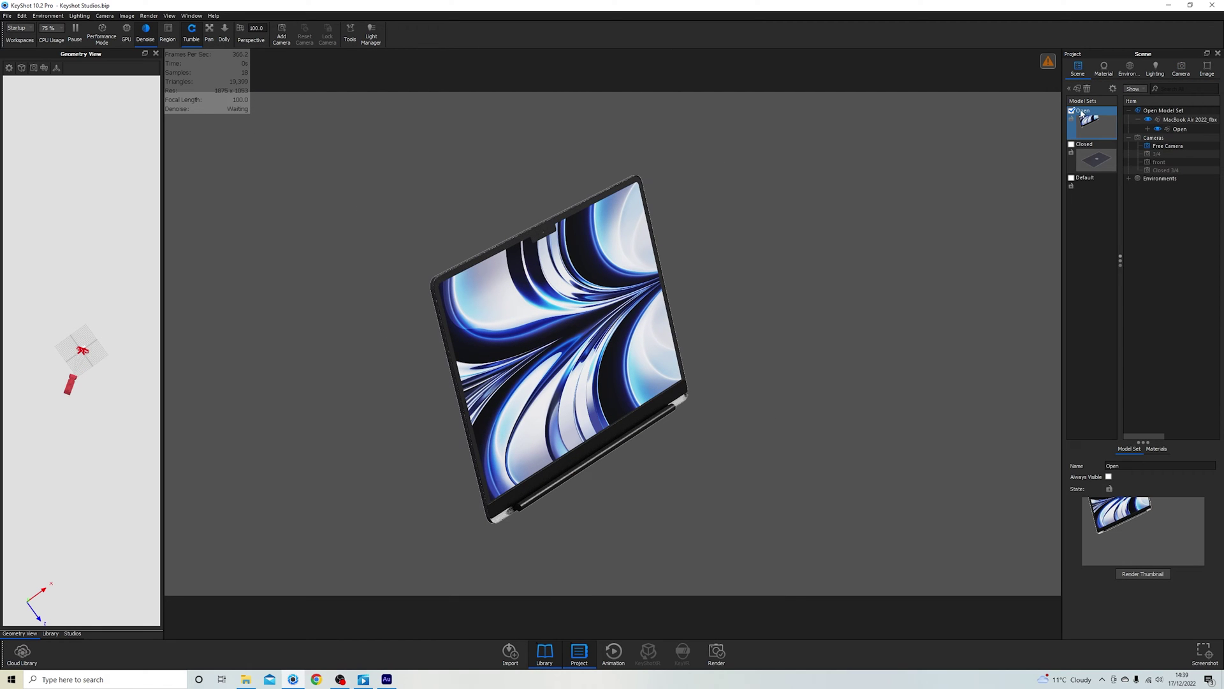
{"action": "left_click_drag", "start_coordinate": [538, 283], "coordinate": [571, 391]}
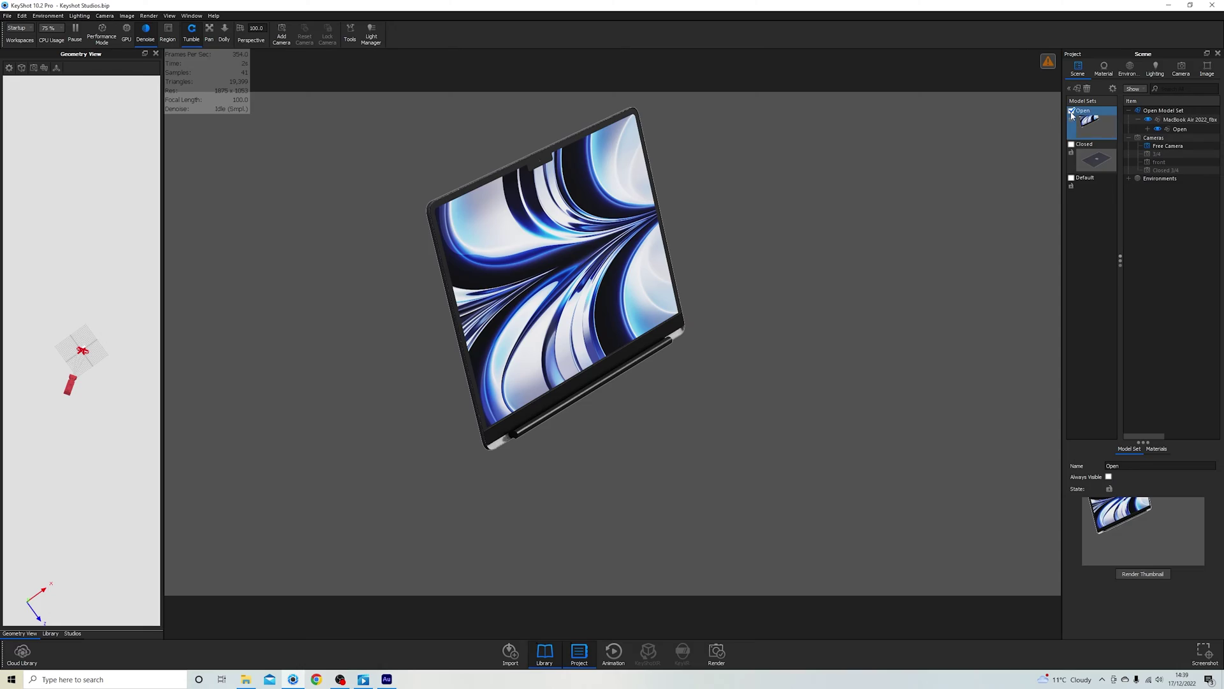
Step: Show the Default model set alongside Open and delete the Open and Closed groups from Default
{"action": "left_click", "coordinate": [1071, 178]}
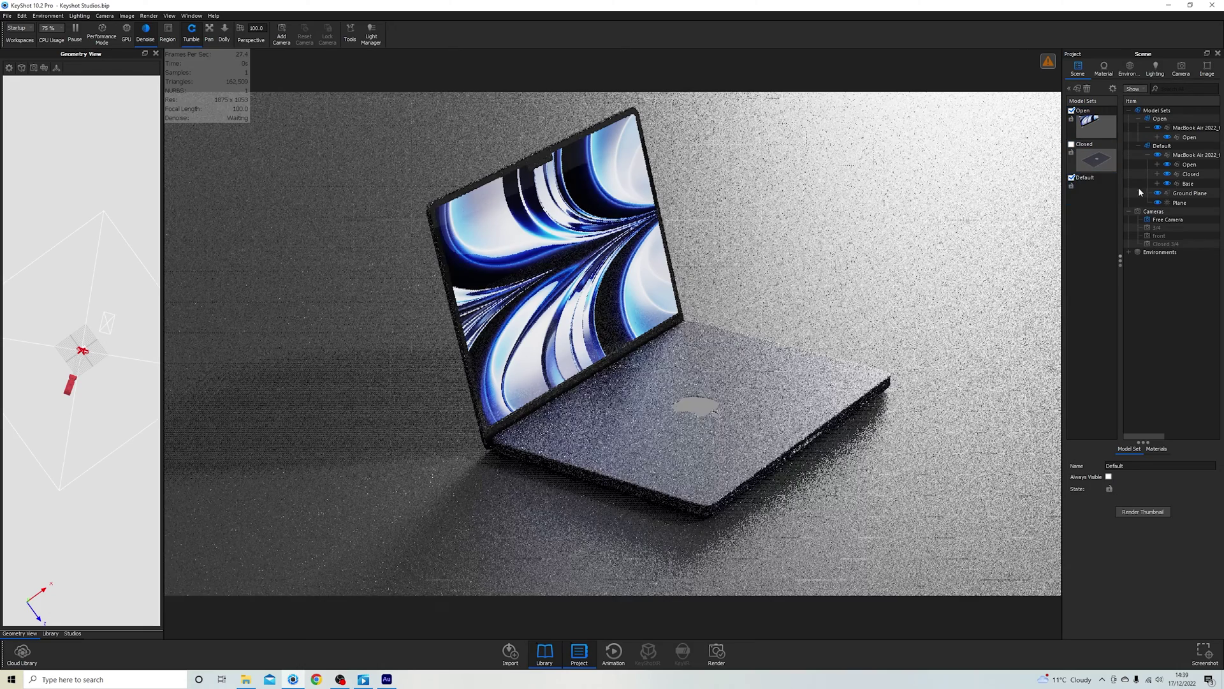
{"action": "left_click_drag", "start_coordinate": [561, 306], "coordinate": [612, 382]}
{"action": "left_click", "coordinate": [1191, 174]}
{"action": "left_click", "coordinate": [1192, 165], "text": "shift"}
{"action": "key", "text": "Delete"}
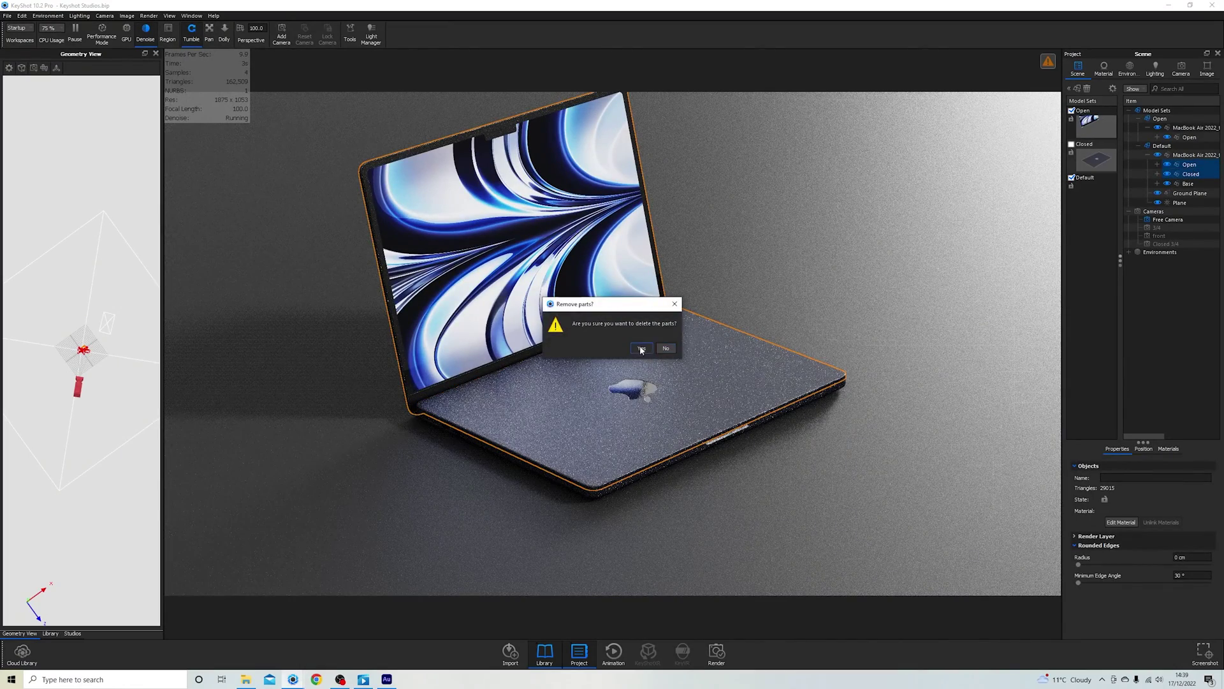
{"action": "left_click", "coordinate": [701, 345]}
Step: Turn off the Open model set and turn on the Closed one alongside Default
{"action": "left_click", "coordinate": [1083, 136]}
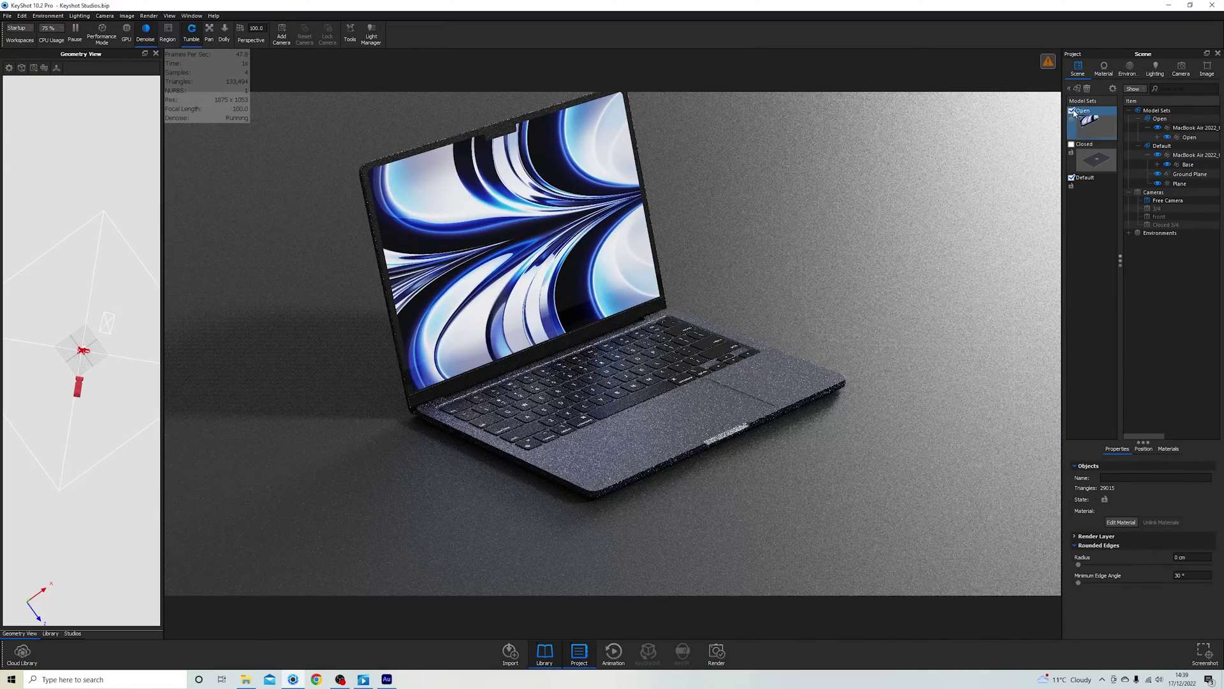
{"action": "left_click", "coordinate": [1081, 144]}
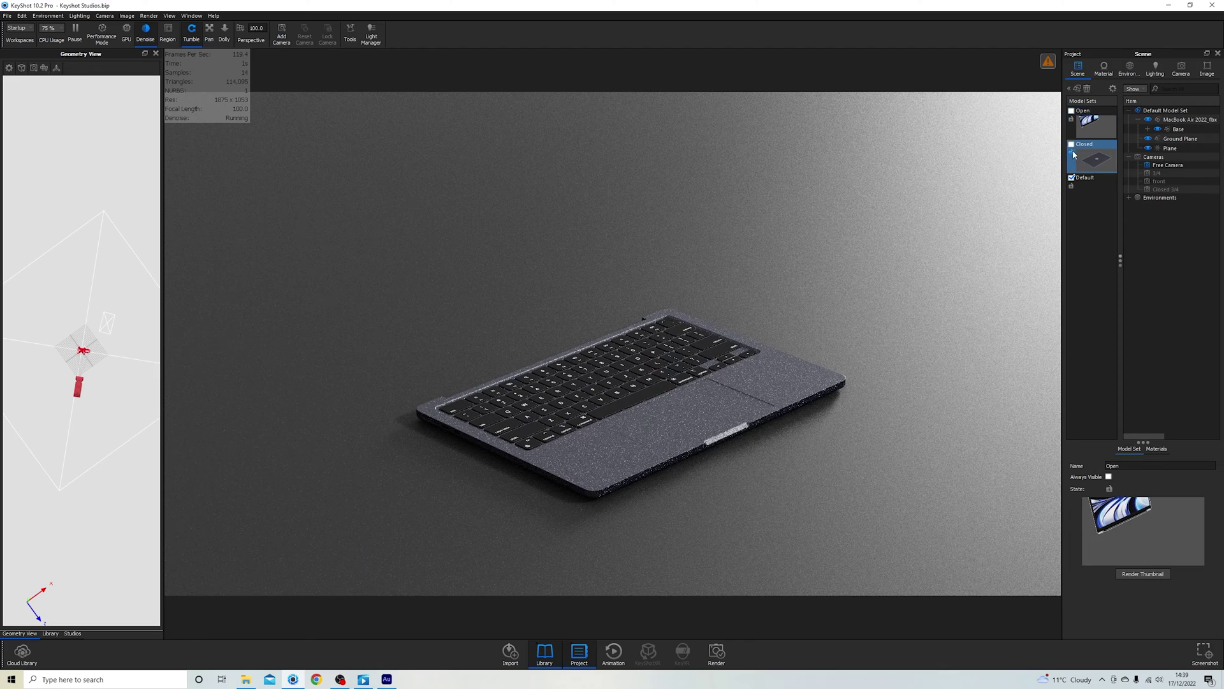
{"action": "left_click", "coordinate": [1071, 144]}
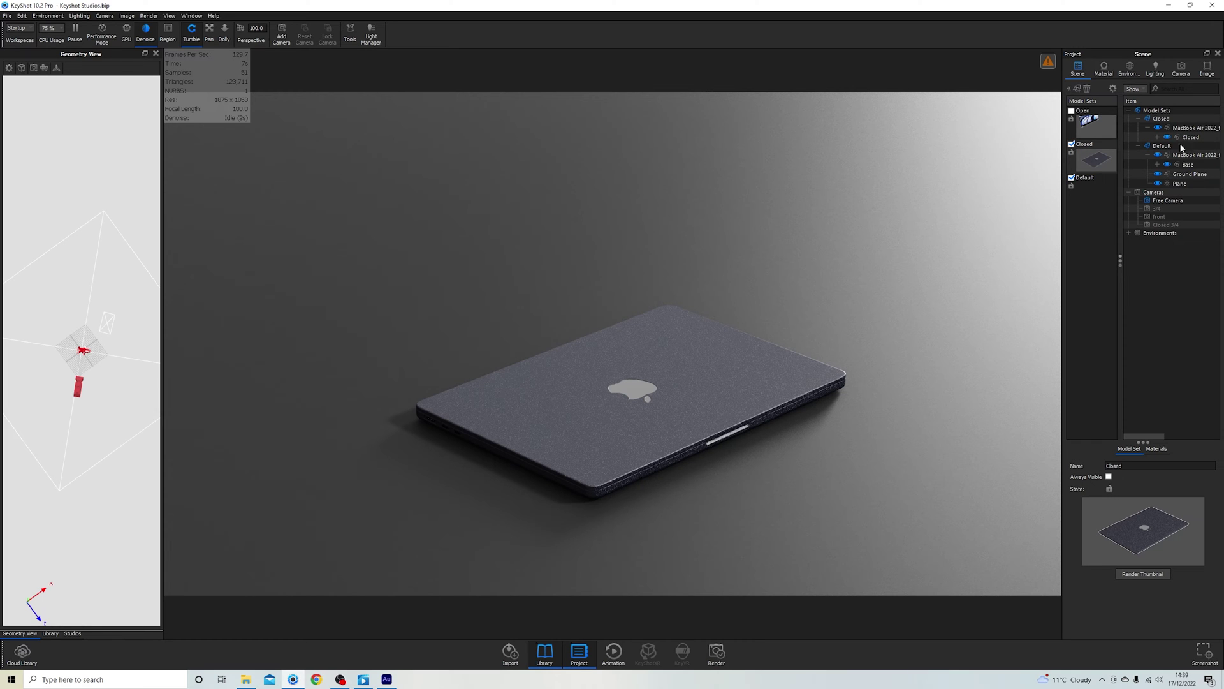
Step: Bring up the scene's studios in place of the geometry view and check where their display is toggled
{"action": "left_click", "coordinate": [1085, 161]}
{"action": "left_click", "coordinate": [1088, 124]}
{"action": "mouse_move", "coordinate": [1072, 115]}
{"action": "left_click", "coordinate": [73, 633]}
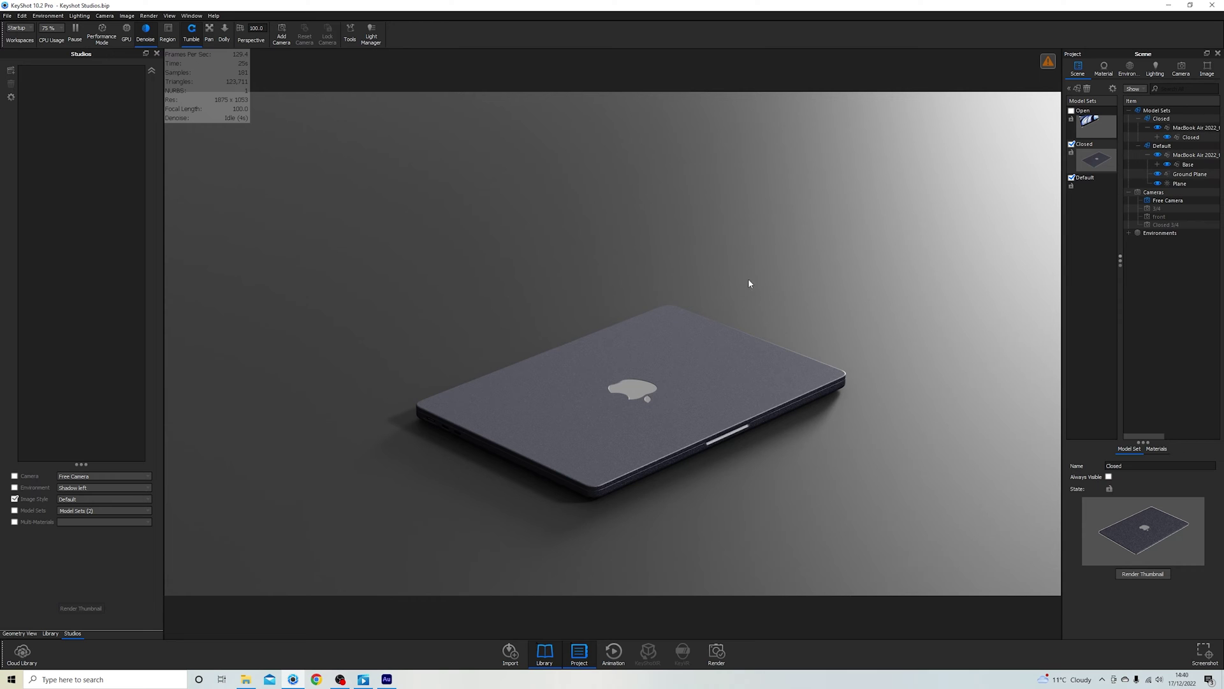
{"action": "left_click", "coordinate": [191, 16]}
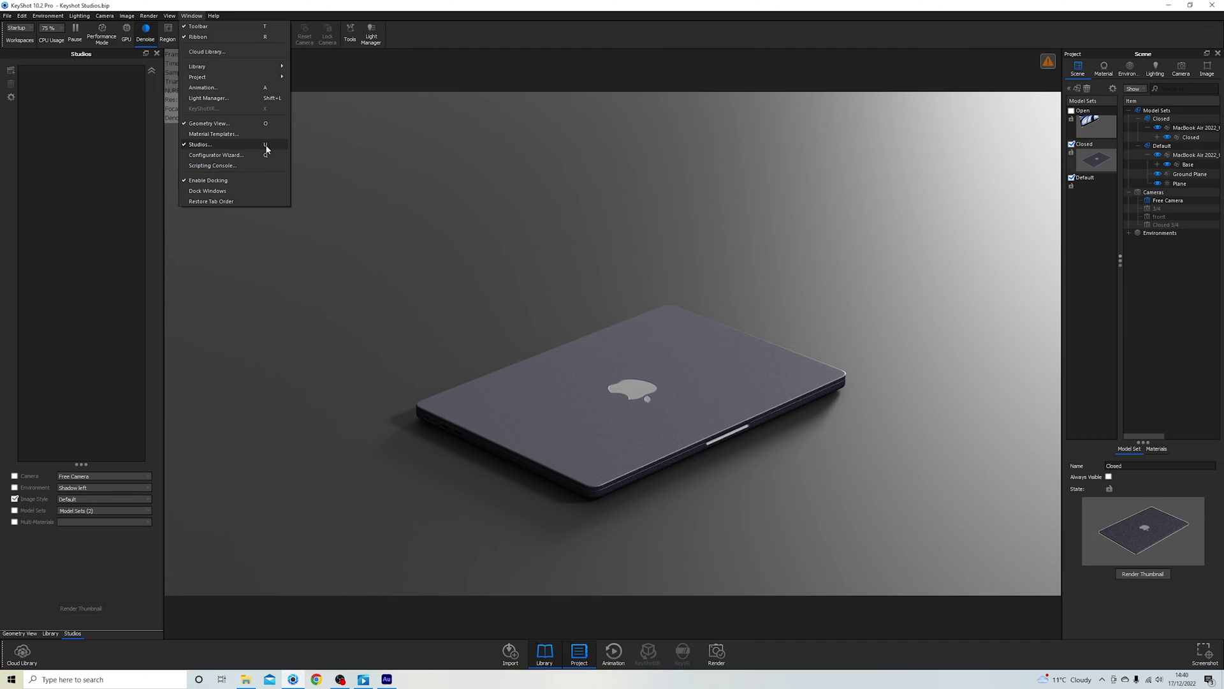
{"action": "left_click", "coordinate": [300, 148]}
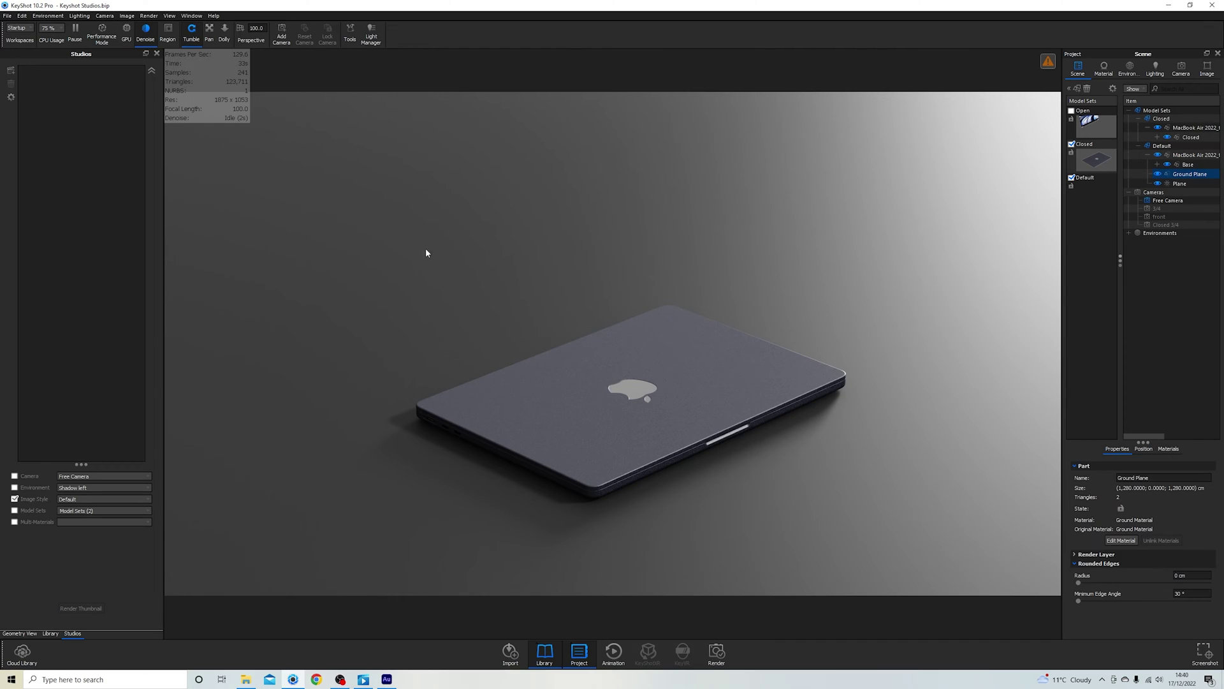
Step: Switch to the Closed 3/4 camera and review the laptop's Base material, environment and image style
{"action": "left_click", "coordinate": [1181, 69]}
{"action": "left_click", "coordinate": [1189, 111]}
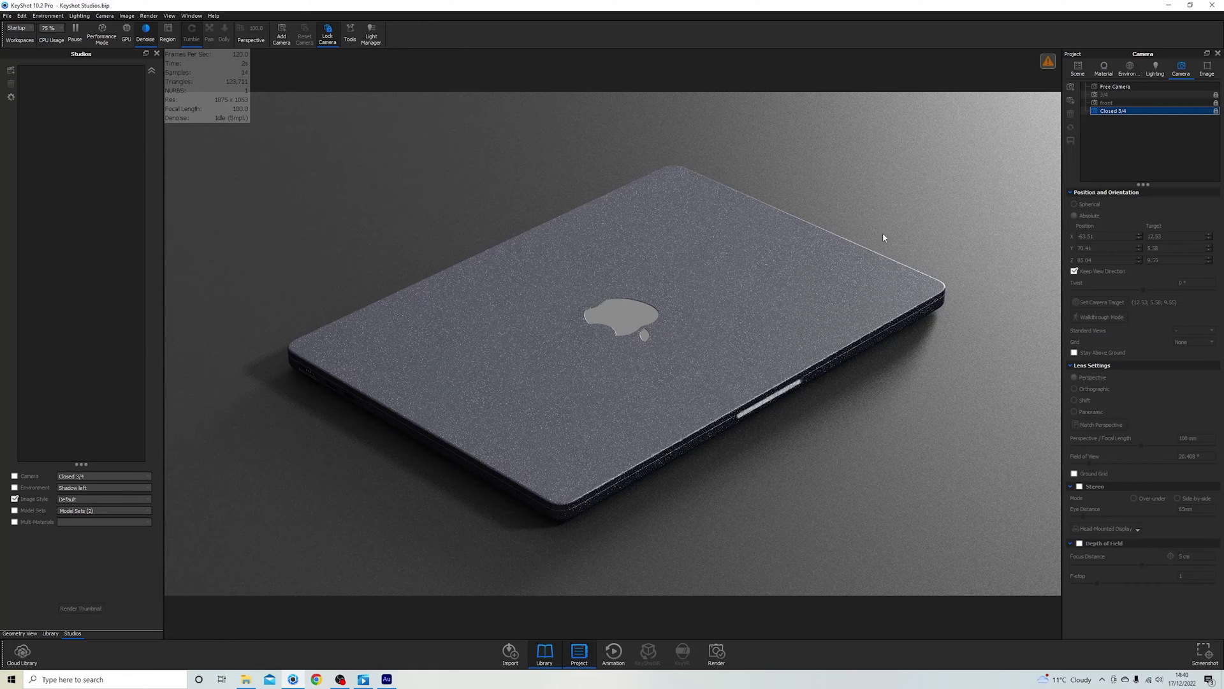
{"action": "double_click", "coordinate": [701, 258]}
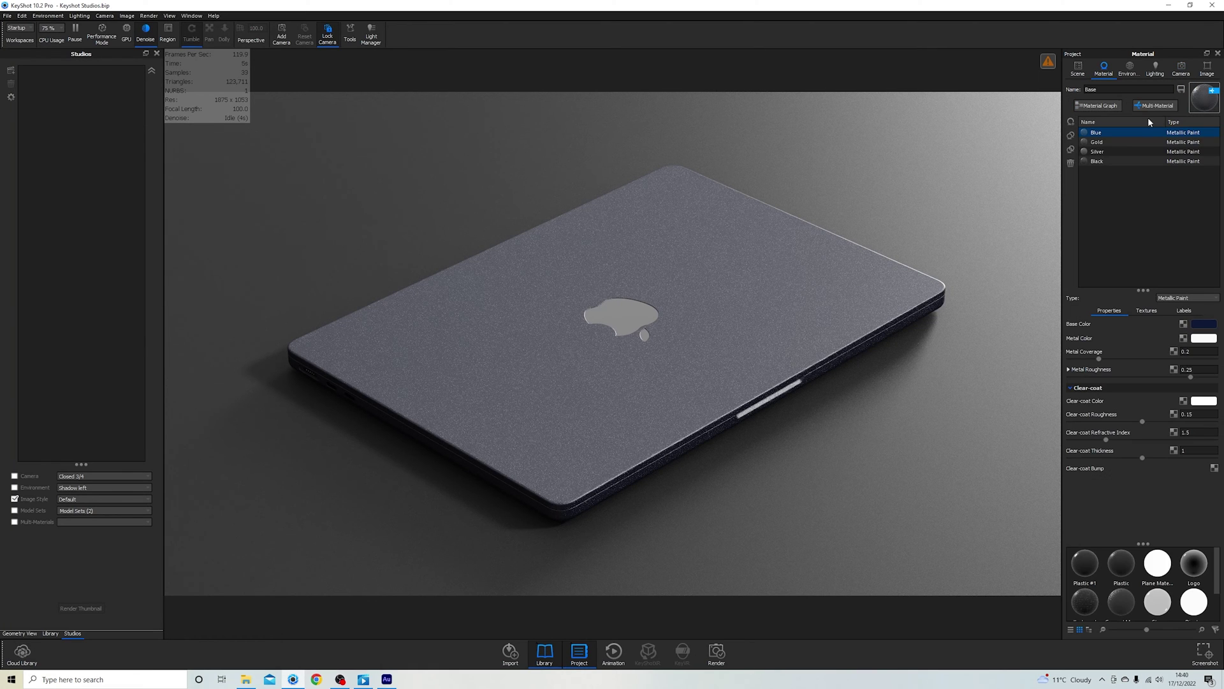
{"action": "left_click", "coordinate": [1129, 67]}
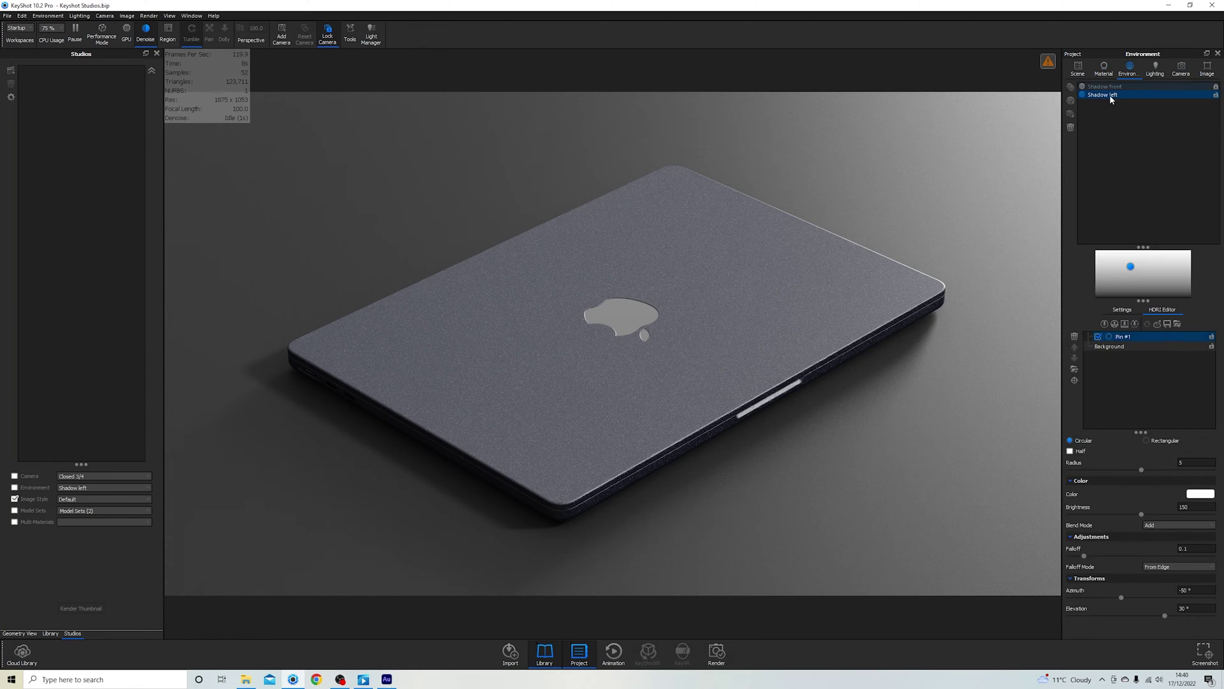
{"action": "left_click", "coordinate": [1181, 68]}
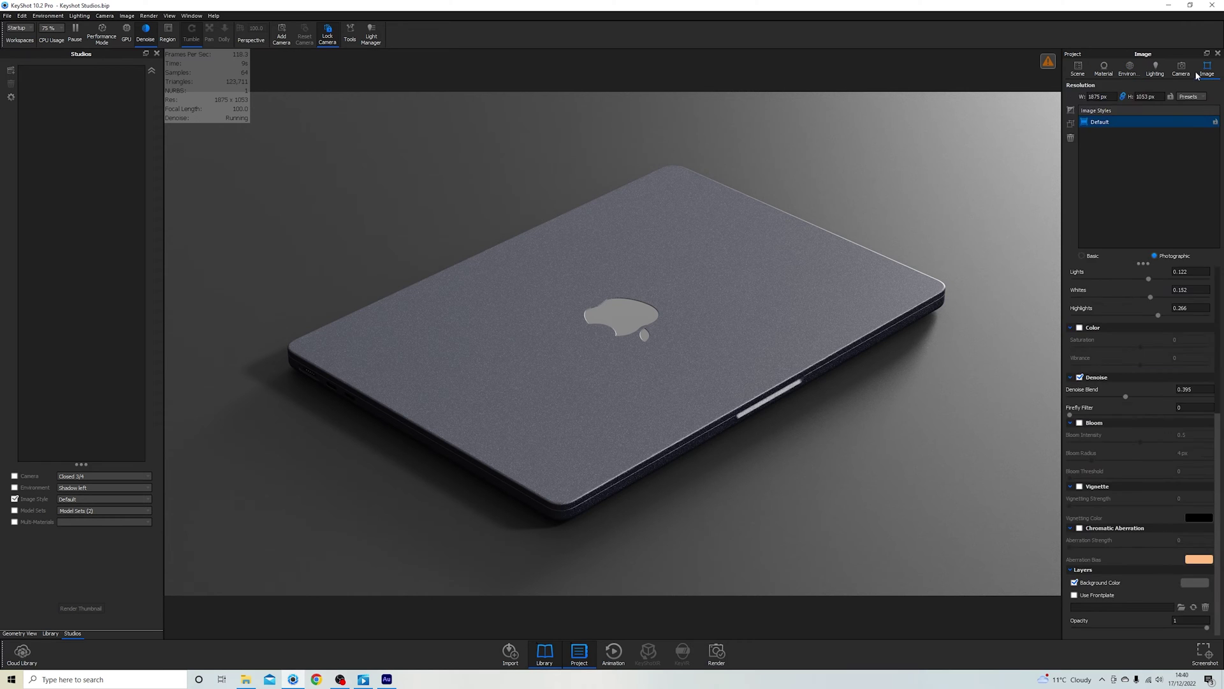
{"action": "left_click", "coordinate": [1123, 112]}
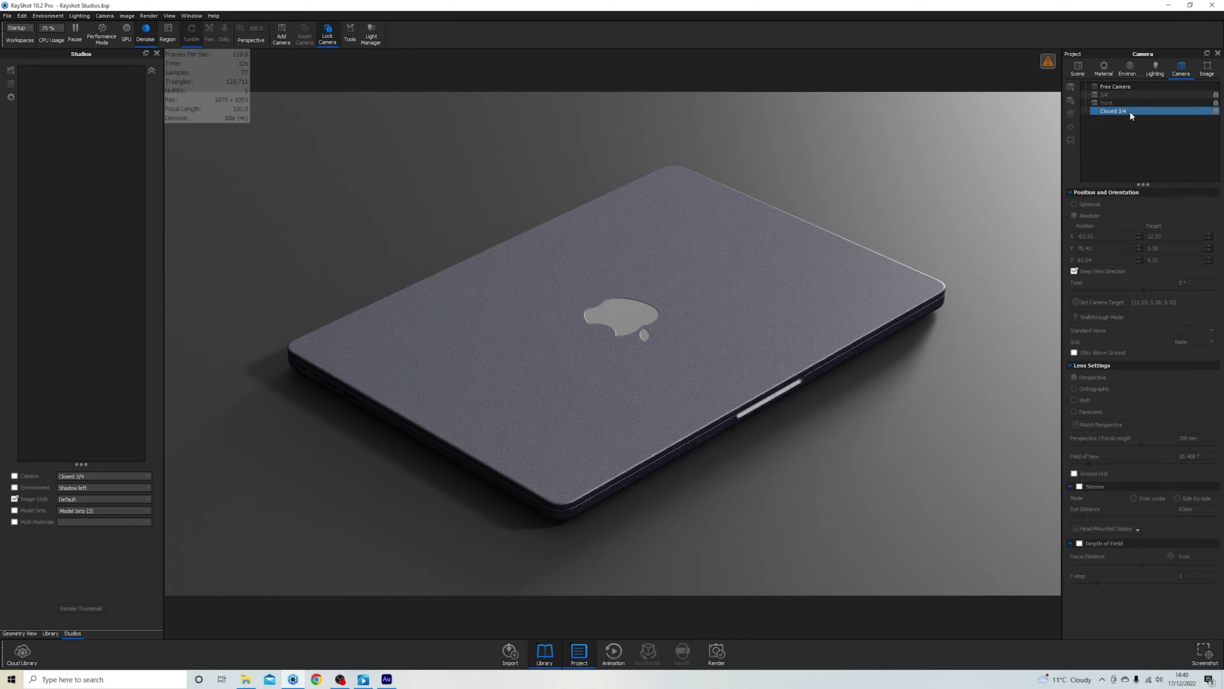
{"action": "left_click", "coordinate": [1207, 68]}
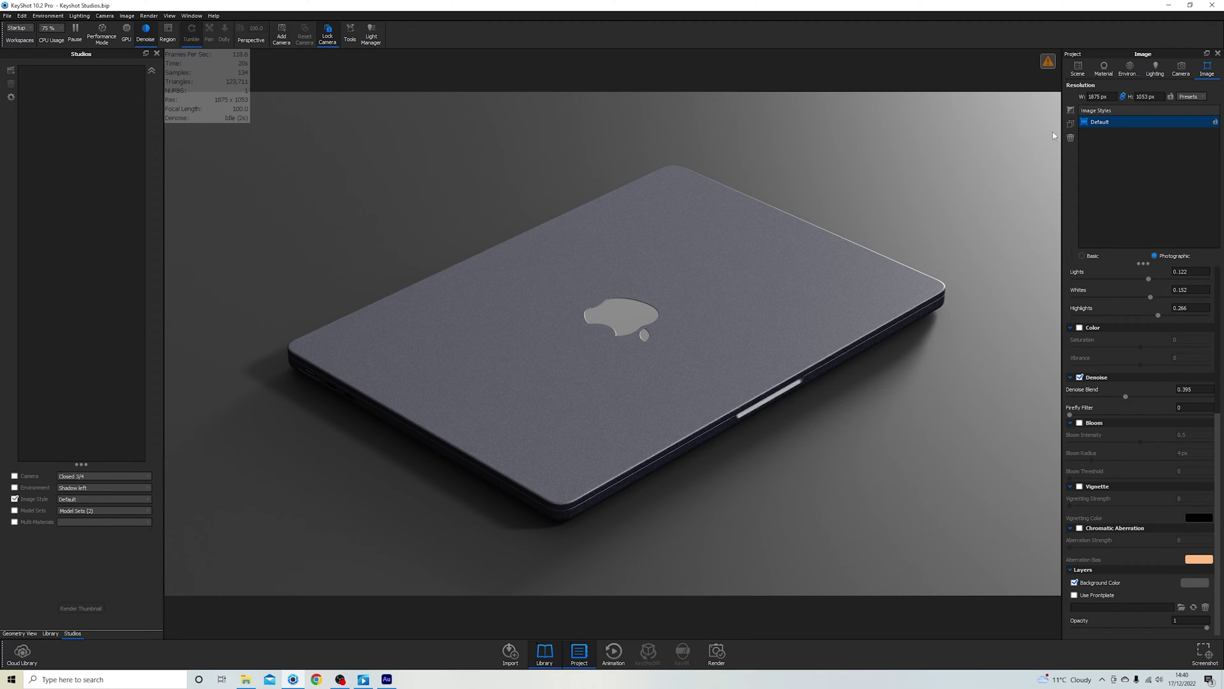
Step: Save the current closed-laptop setup as a new studio named Blue closed
{"action": "left_click", "coordinate": [12, 70]}
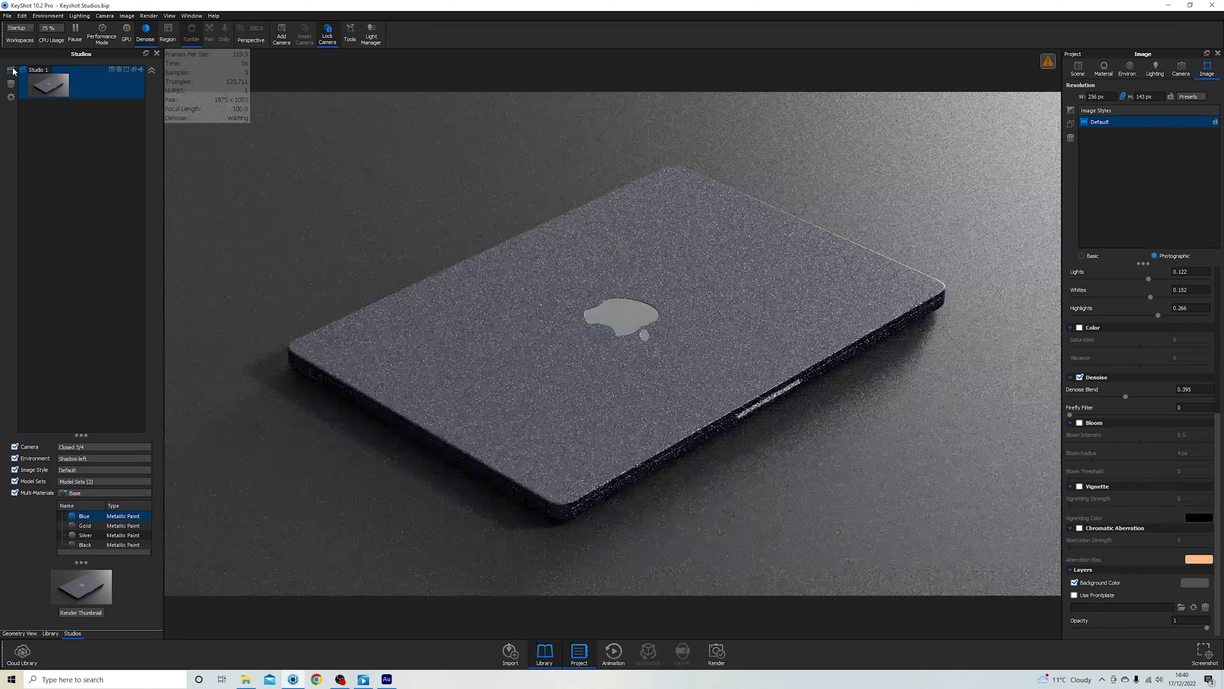
{"action": "double_click", "coordinate": [57, 75]}
{"action": "key", "text": "Return"}
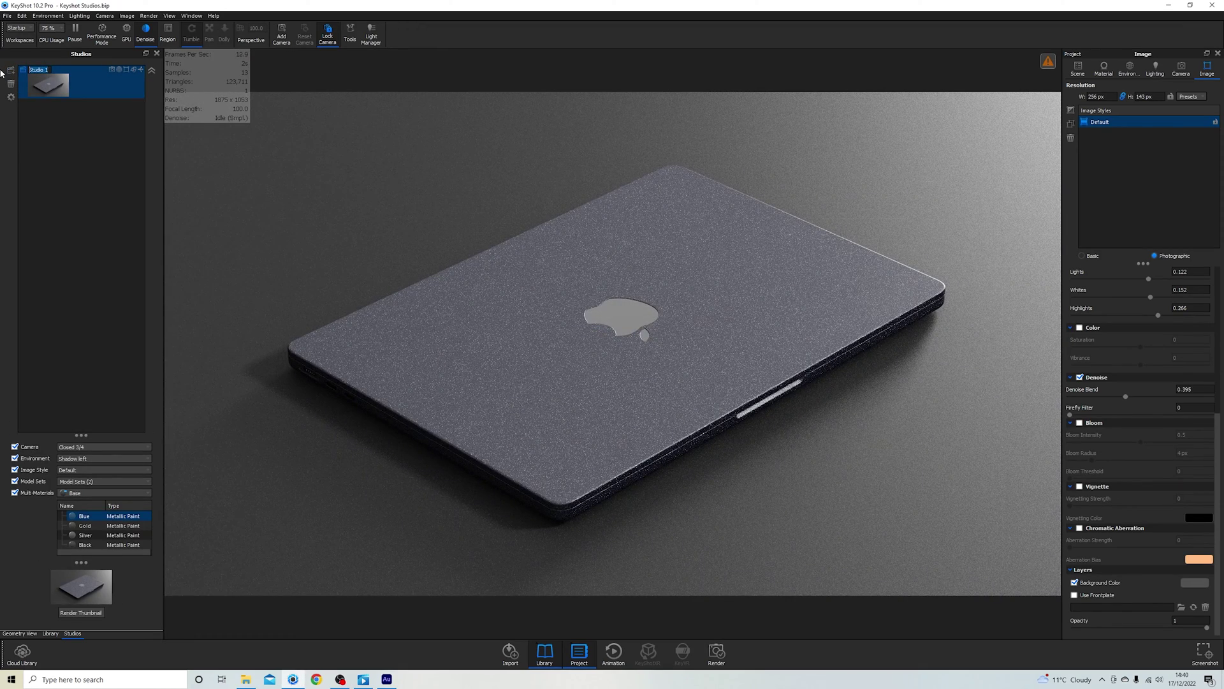
{"action": "key", "text": "F2"}
{"action": "type", "text": "Blue closed"}
{"action": "key", "text": "Return"}
Step: Switch to the front camera and show the Open model set in place of Closed, keeping Default on
{"action": "left_click", "coordinate": [1176, 72]}
{"action": "left_click", "coordinate": [1109, 103]}
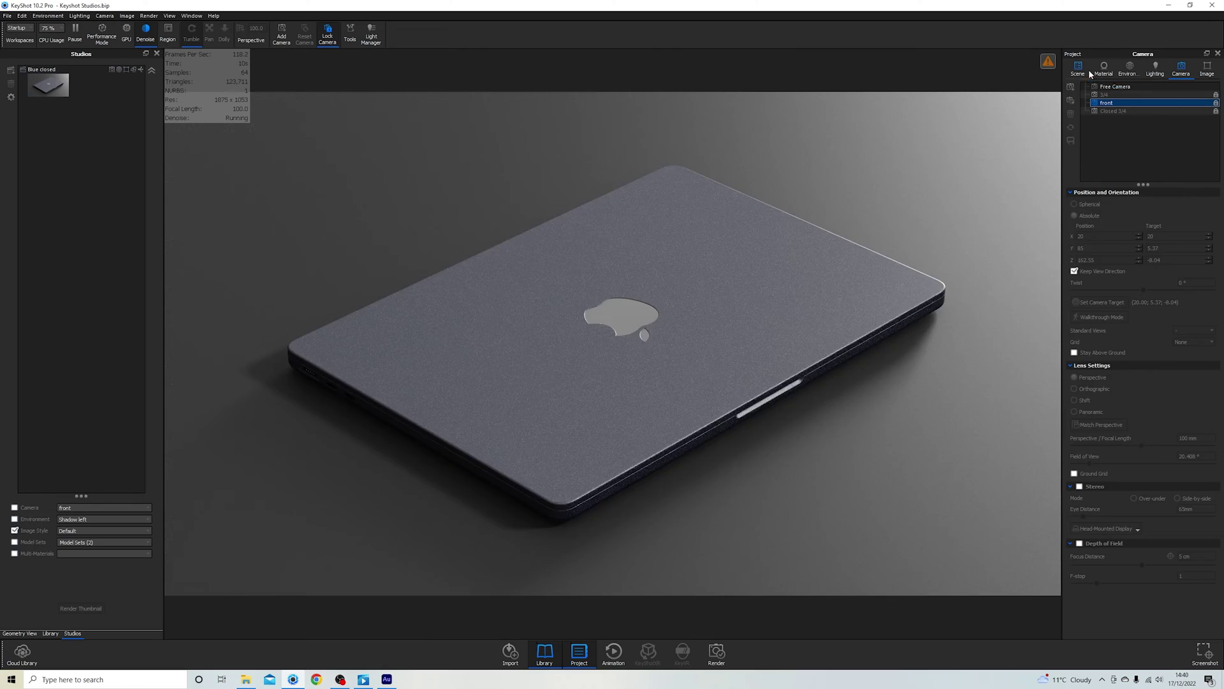
{"action": "left_click", "coordinate": [1088, 70]}
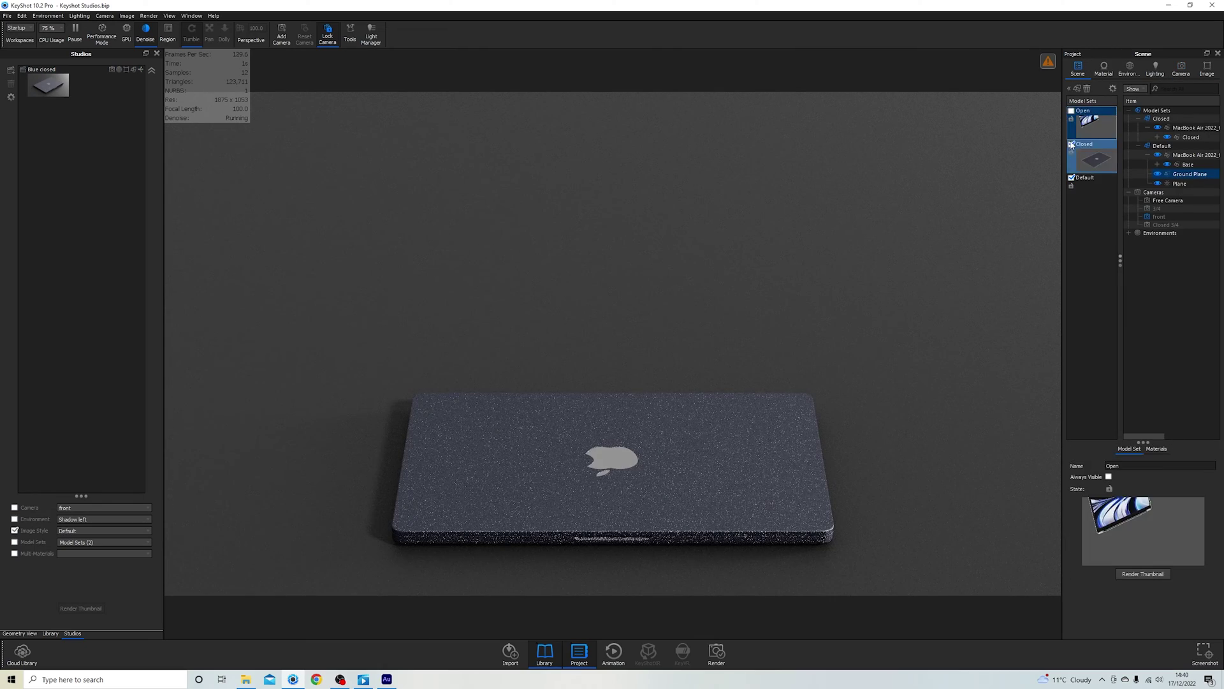
{"action": "left_click", "coordinate": [1071, 144]}
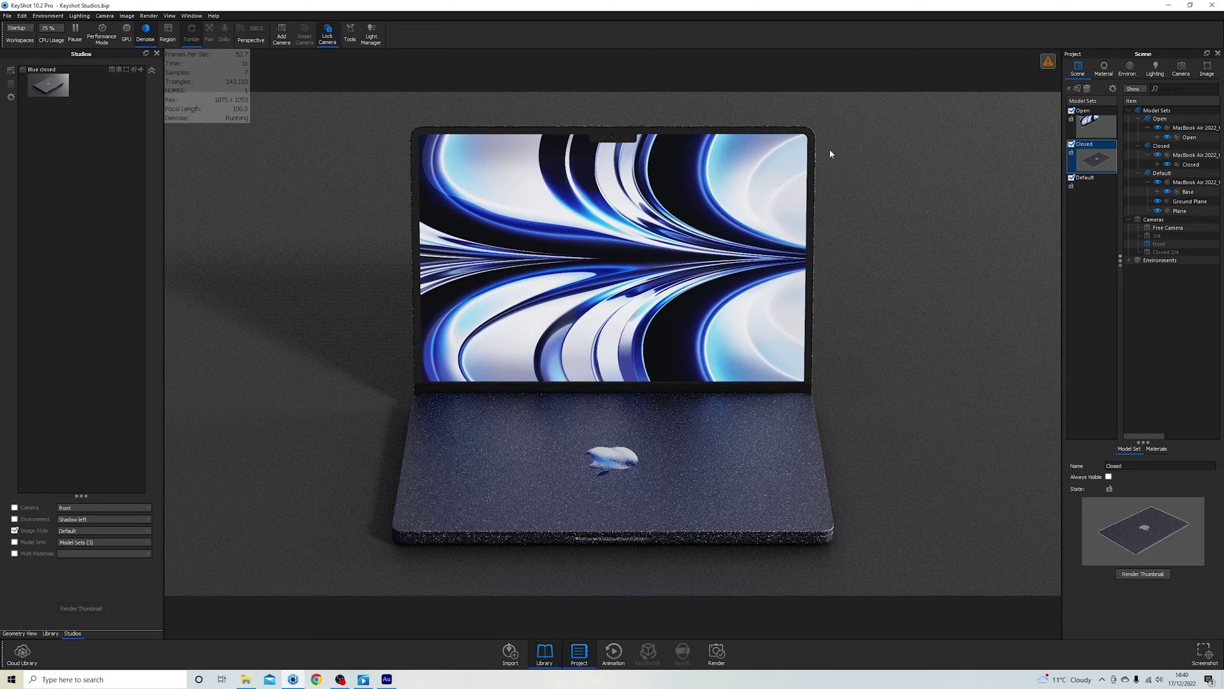
Step: Apply the Shadow front environment and save the setup as a studio named Blue front open
{"action": "left_click", "coordinate": [1131, 69]}
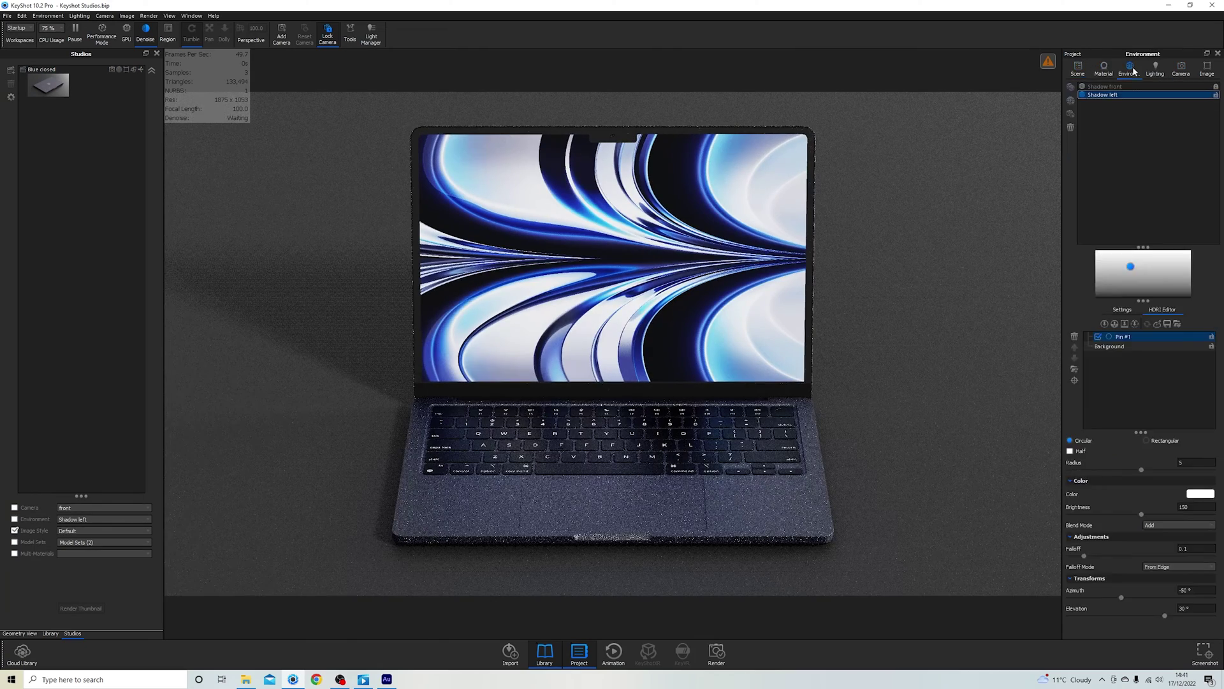
{"action": "left_click", "coordinate": [1103, 87]}
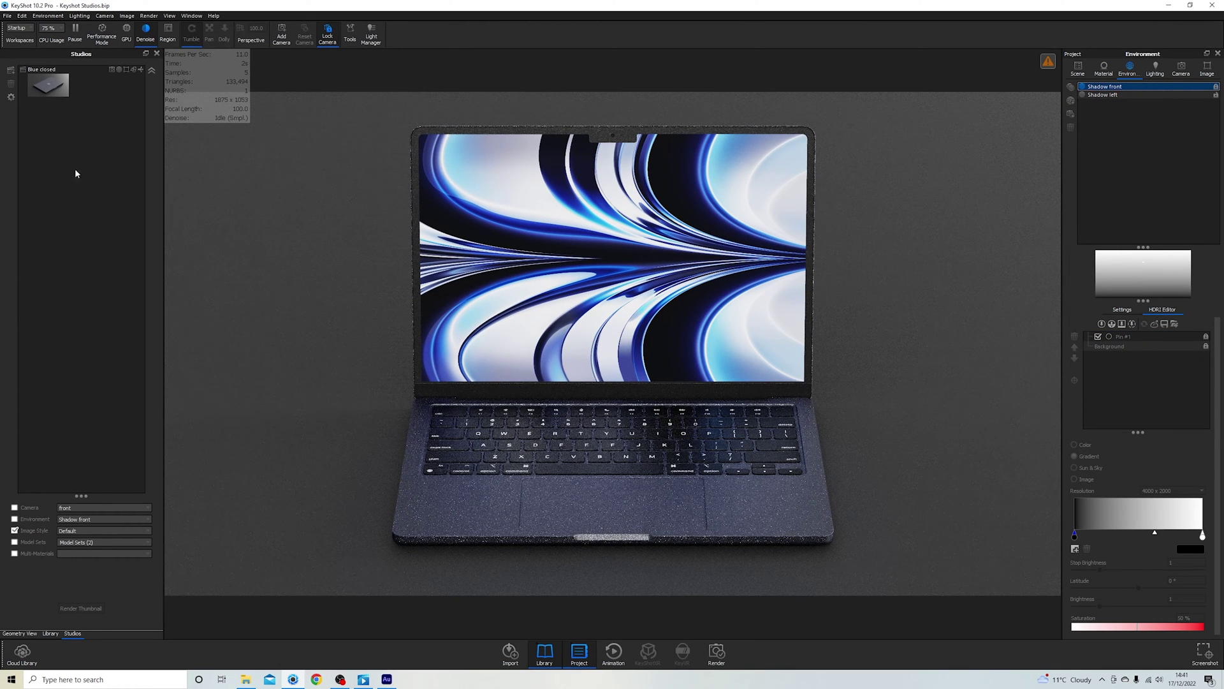
{"action": "left_click", "coordinate": [11, 72]}
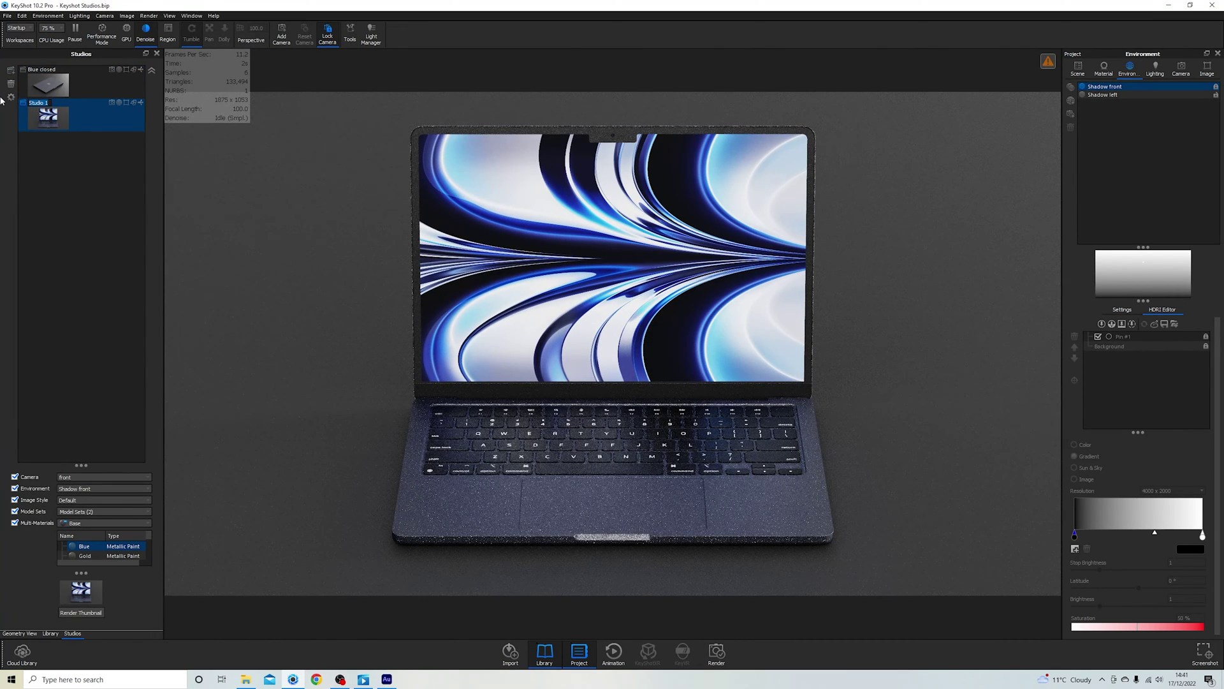
{"action": "type", "text": "Blue front open"}
{"action": "key", "text": "Return"}
{"action": "left_click", "coordinate": [102, 154]}
{"action": "left_click", "coordinate": [123, 128]}
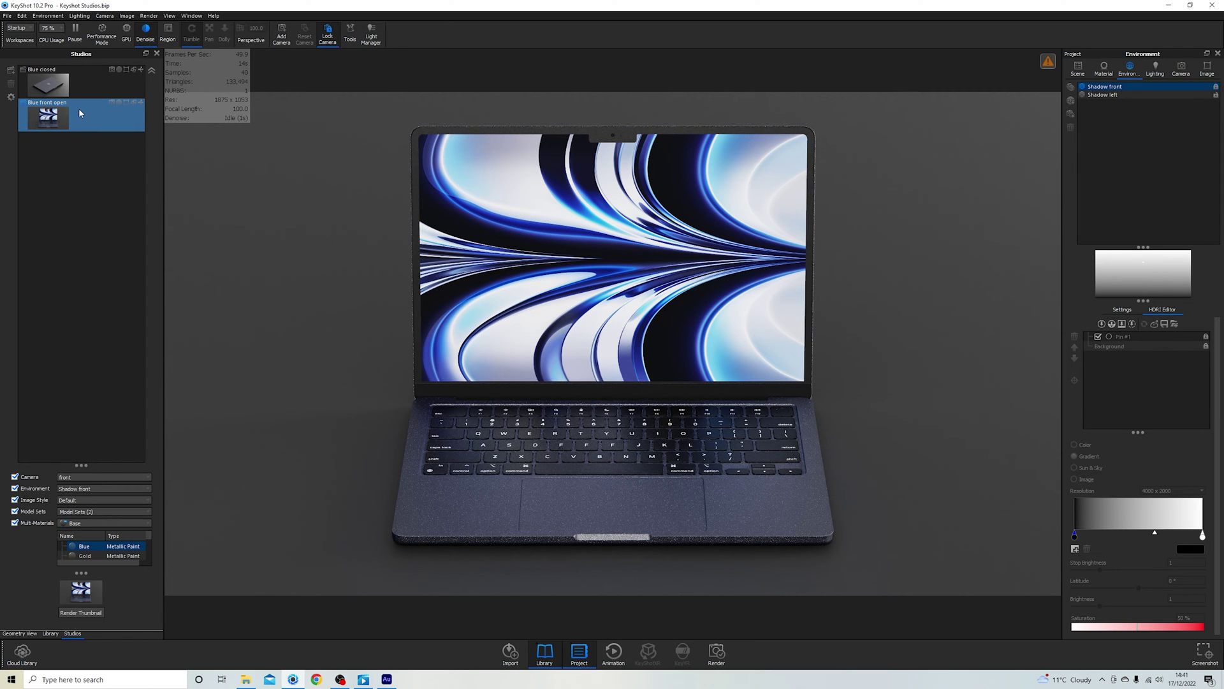
Step: Examine the studio options for thumbnails and for which settings new studios capture
{"action": "left_click", "coordinate": [12, 99]}
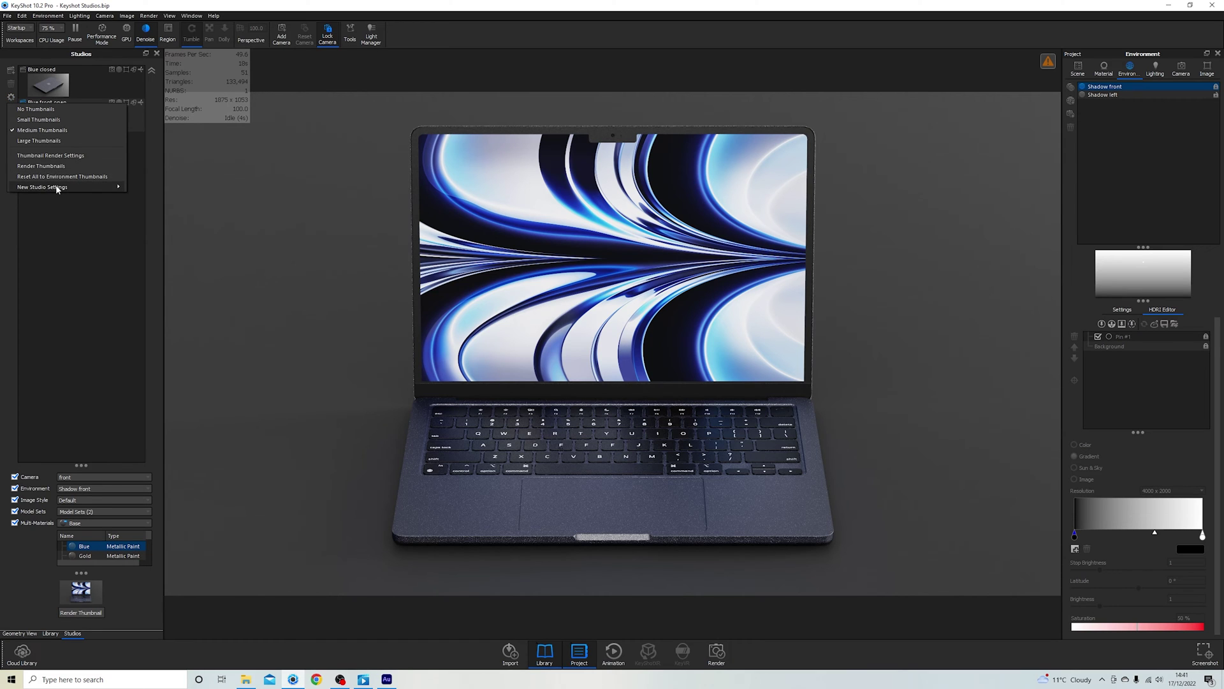
{"action": "mouse_move", "coordinate": [56, 187]}
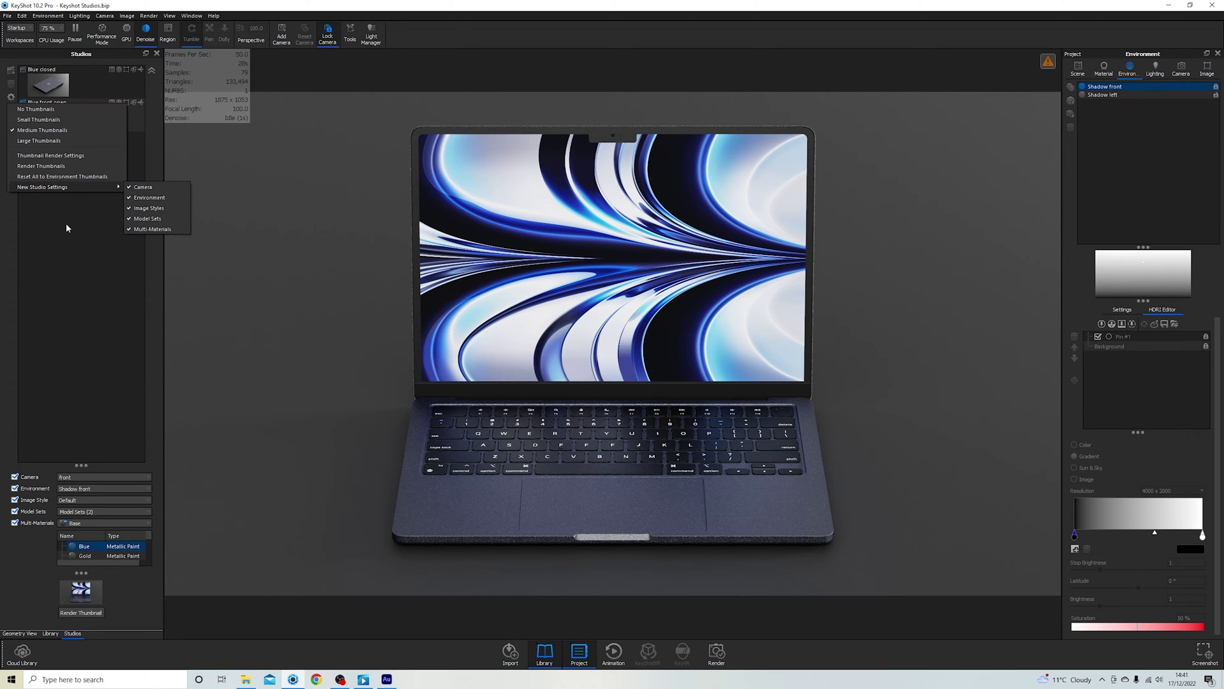
{"action": "left_click", "coordinate": [169, 198]}
{"action": "left_click", "coordinate": [12, 97]}
{"action": "left_click", "coordinate": [255, 247]}
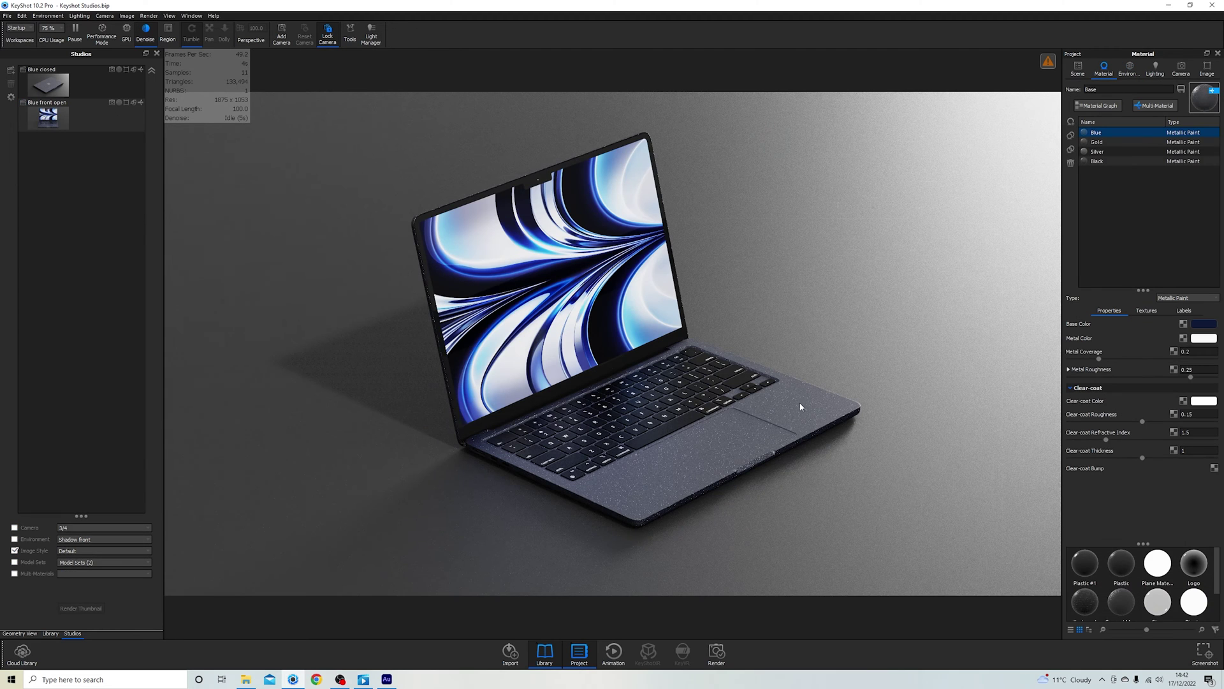
Step: Set the laptop's Base material to the Silver variant and the environment to Shadow left
{"action": "left_click", "coordinate": [1127, 152]}
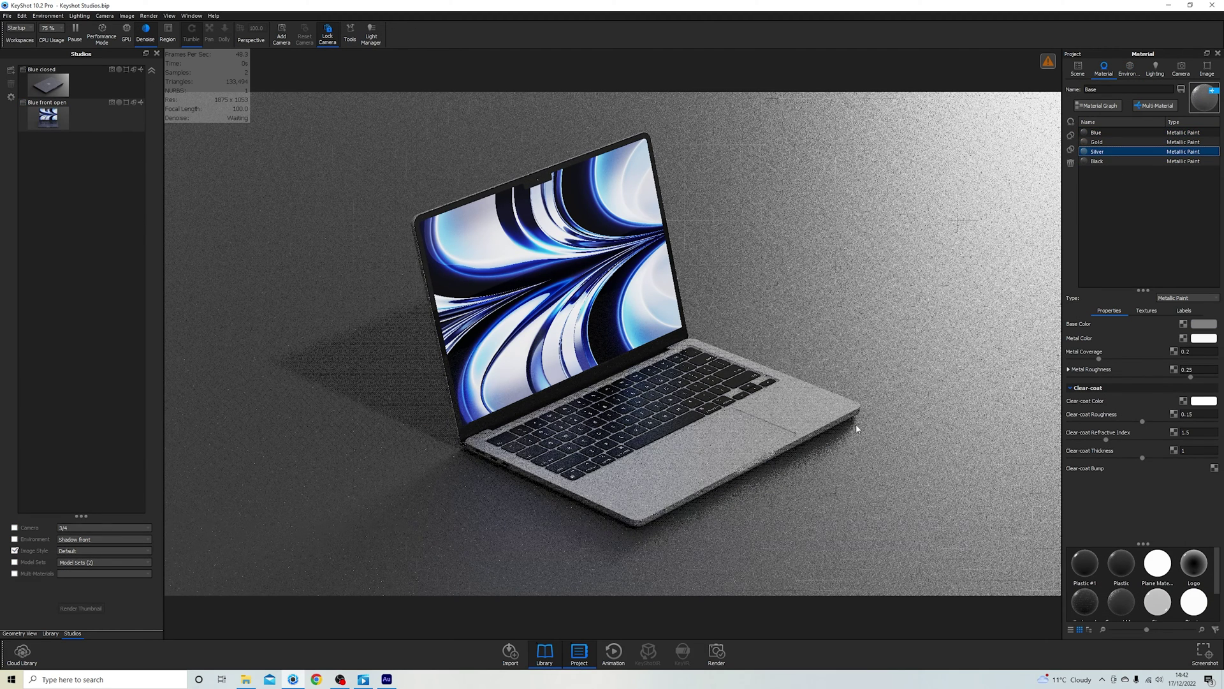
{"action": "left_click", "coordinate": [1135, 72]}
{"action": "left_click", "coordinate": [1109, 96]}
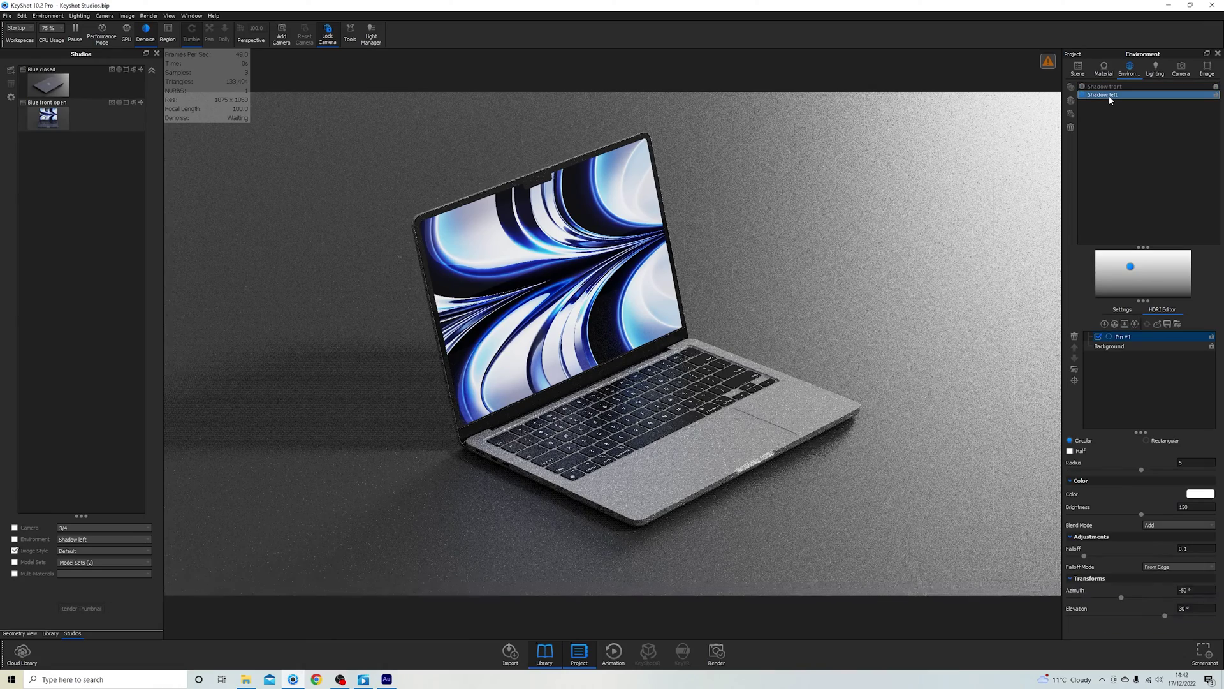
Step: Save the silver laptop view as a new studio named silver open 3/4
{"action": "left_click", "coordinate": [10, 71]}
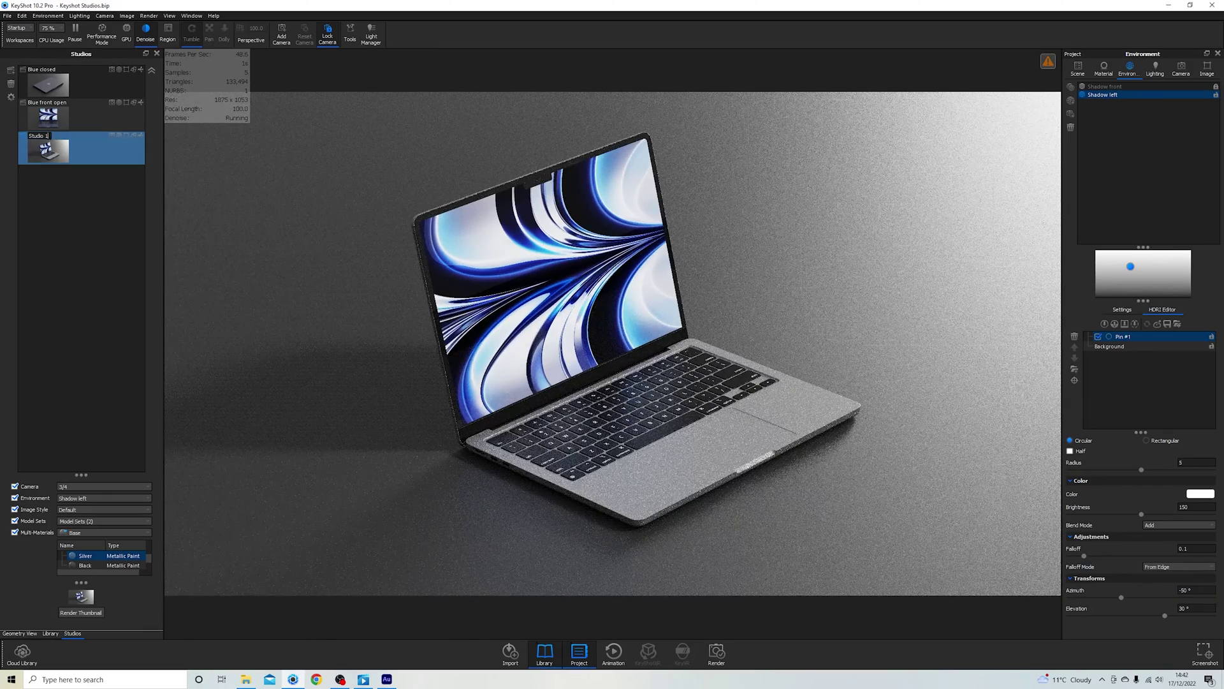
{"action": "key", "text": "Return"}
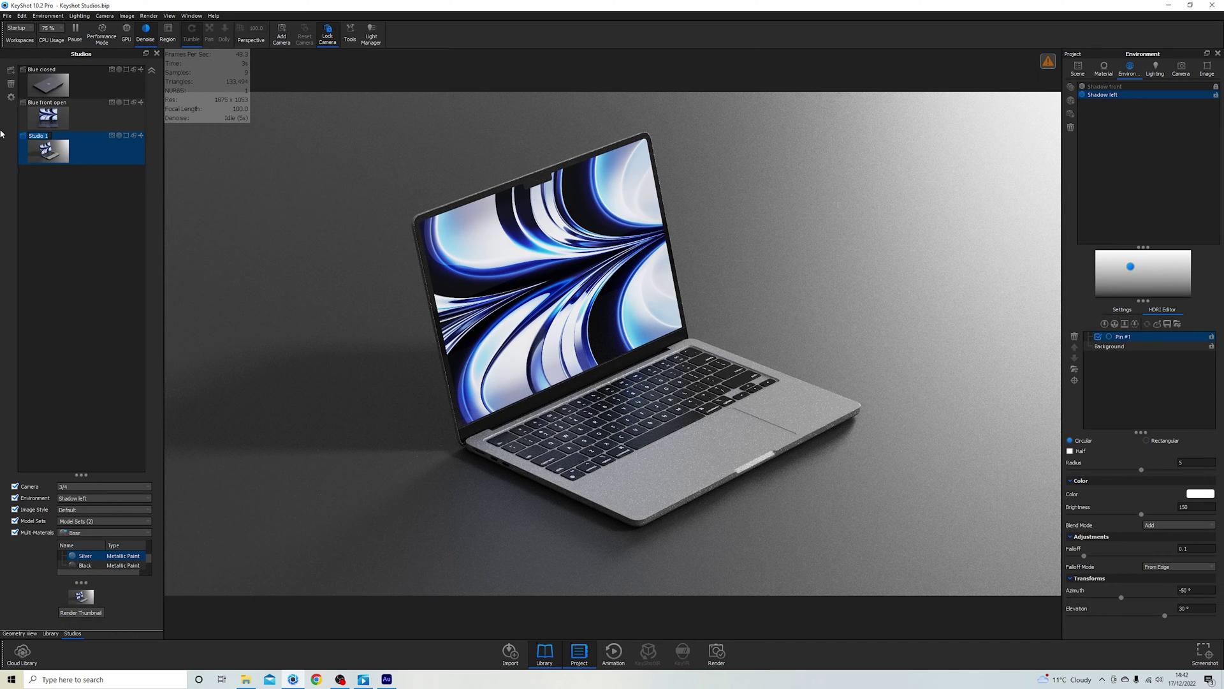
{"action": "type", "text": "silver open 3/4"}
{"action": "key", "text": "Return"}
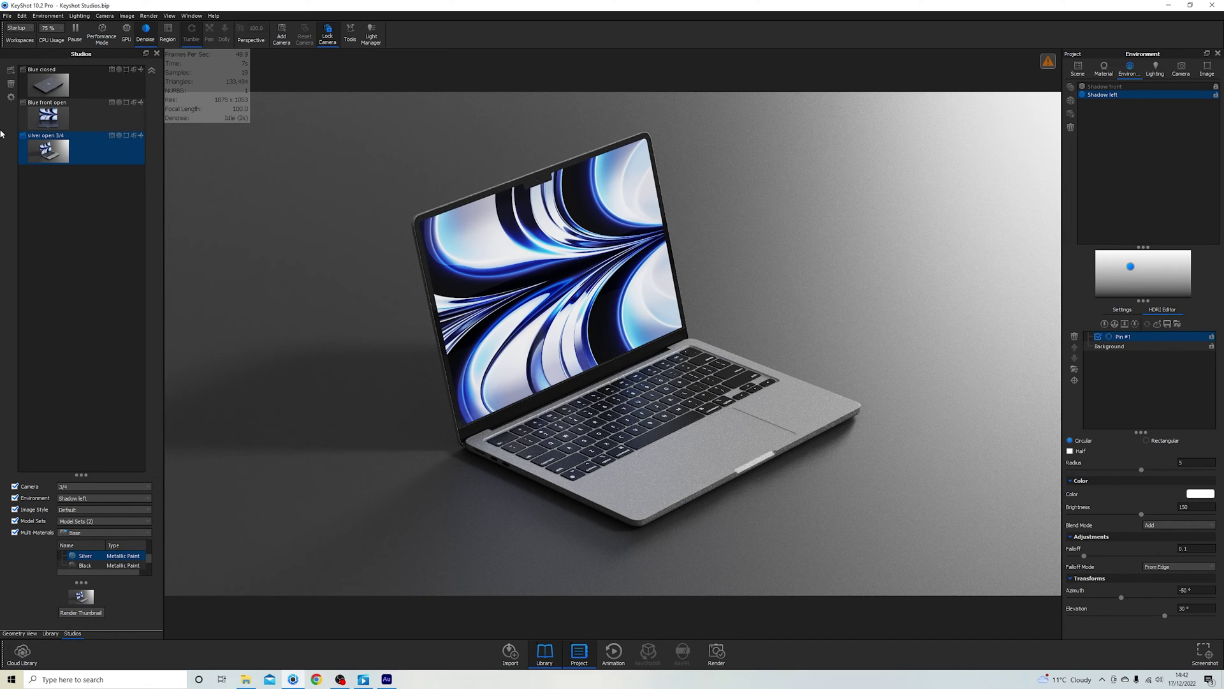
Step: Switch through the Blue front open, Blue closed and silver open 3/4 studios to compare them
{"action": "left_click", "coordinate": [82, 117]}
{"action": "left_click", "coordinate": [79, 82]}
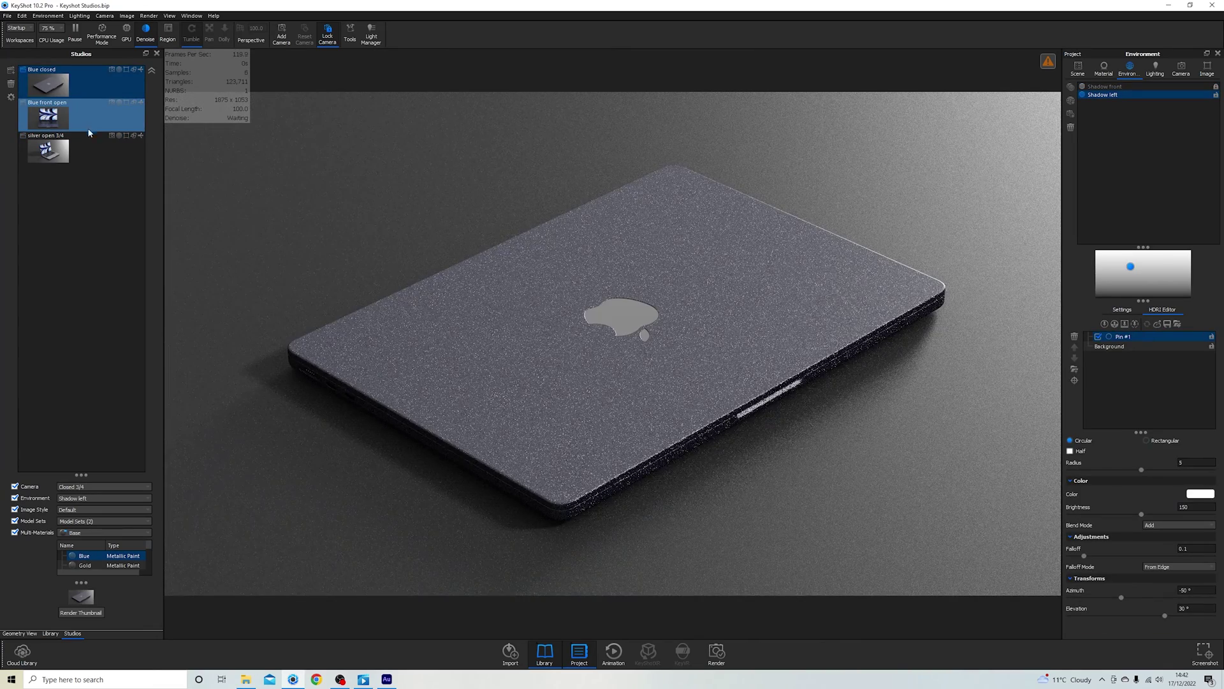
{"action": "left_click", "coordinate": [84, 149]}
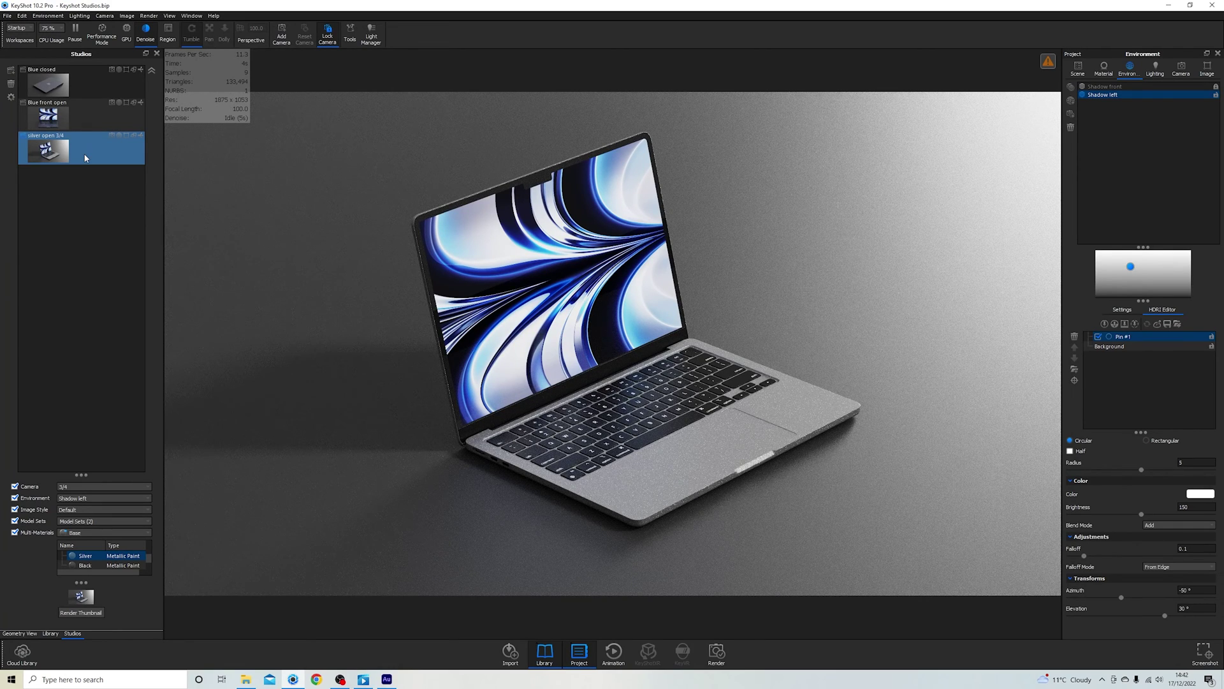
Step: Try the Gold variant on the Base material, then restore the silver open 3/4 studio
{"action": "key", "text": "m"}
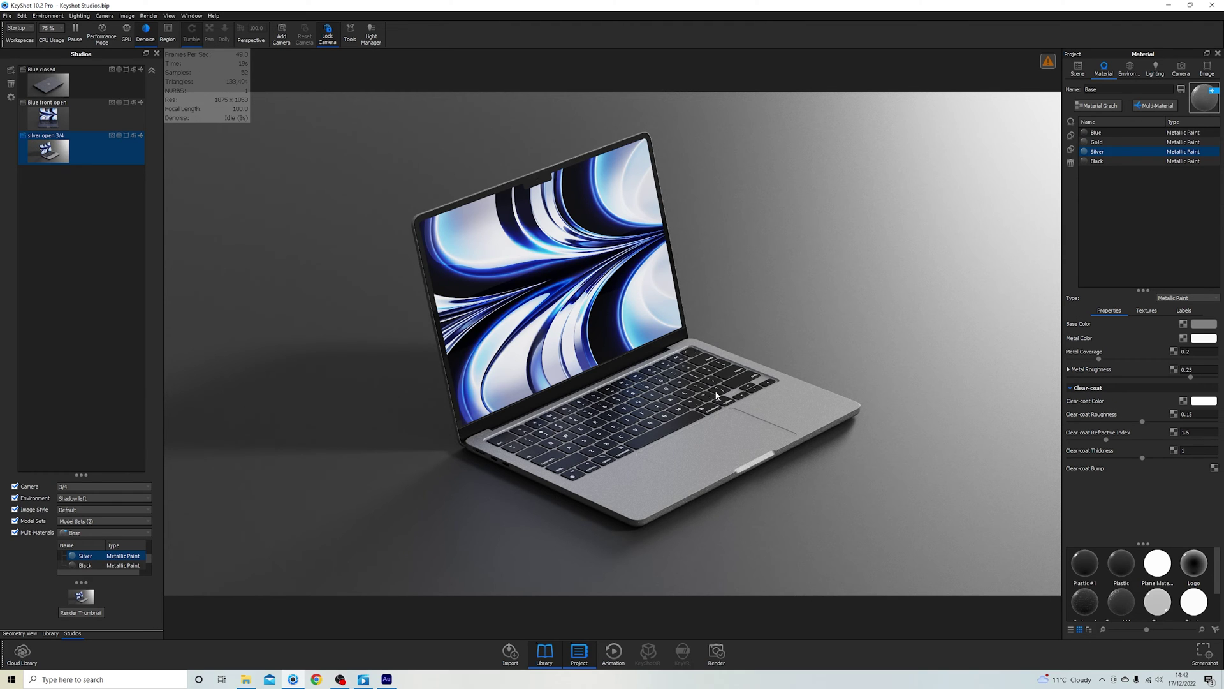
{"action": "left_click", "coordinate": [1115, 142]}
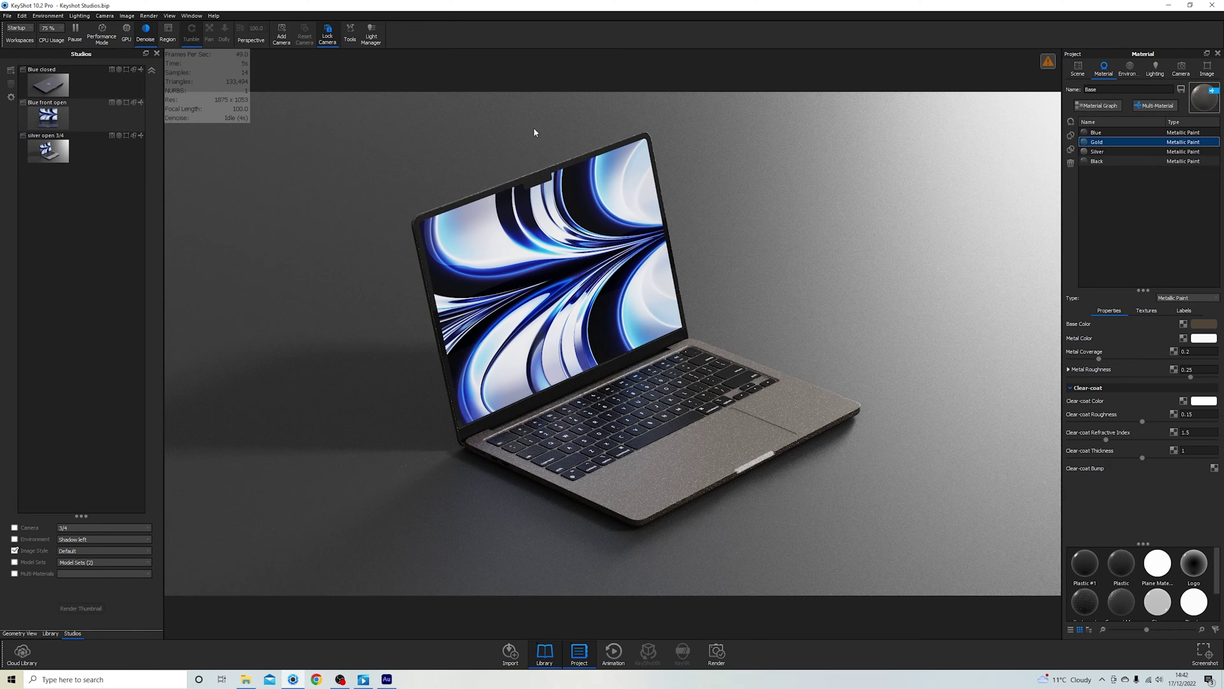
{"action": "left_click", "coordinate": [77, 153]}
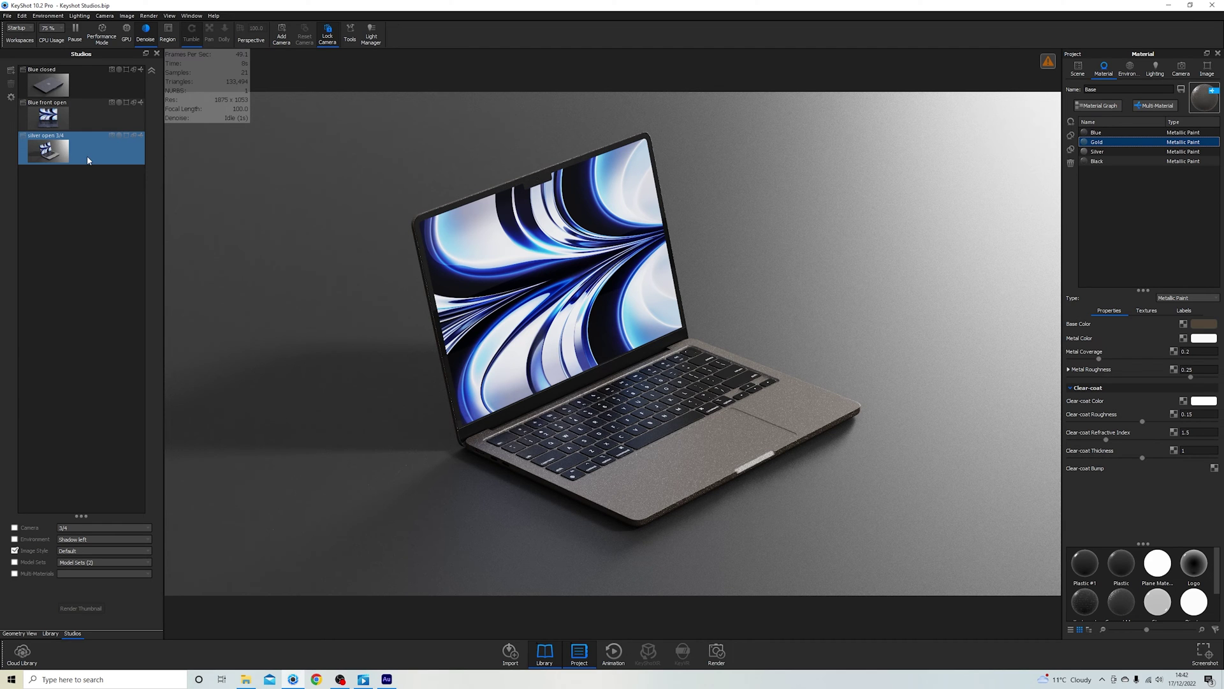
{"action": "left_click", "coordinate": [107, 180]}
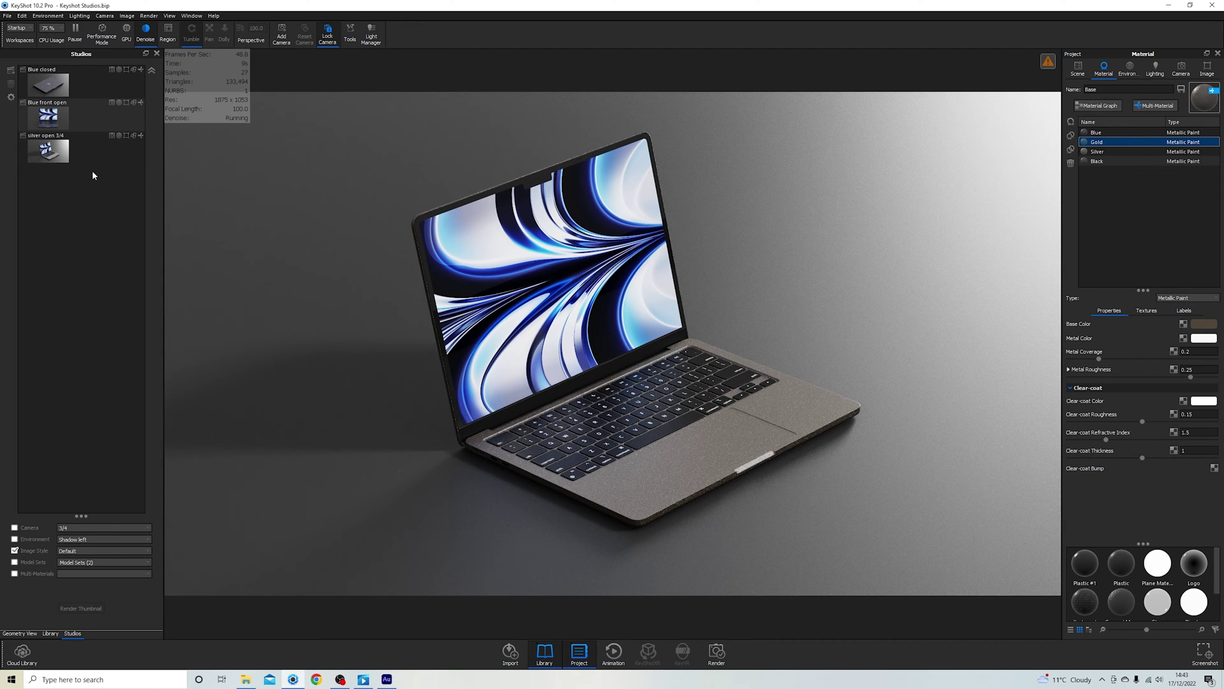
{"action": "left_click", "coordinate": [96, 160]}
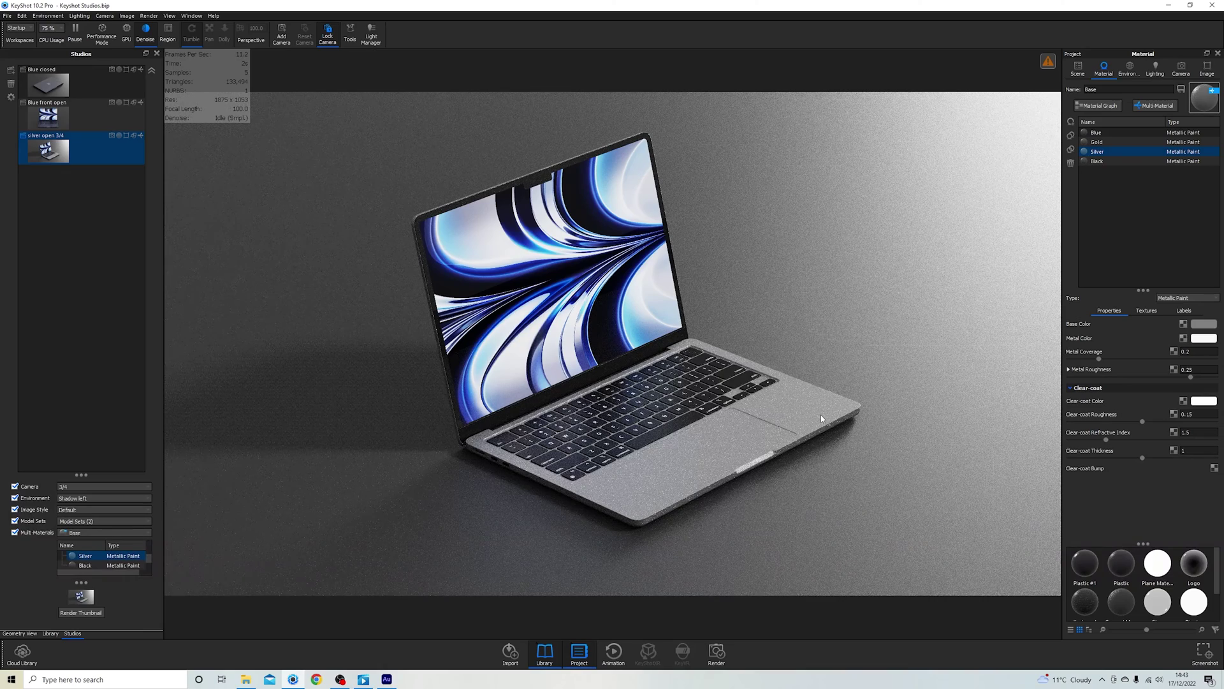
Step: Set the laptop's Base material to the Black variant and save the view as a new studio named black open 3/4
{"action": "left_click", "coordinate": [1123, 162]}
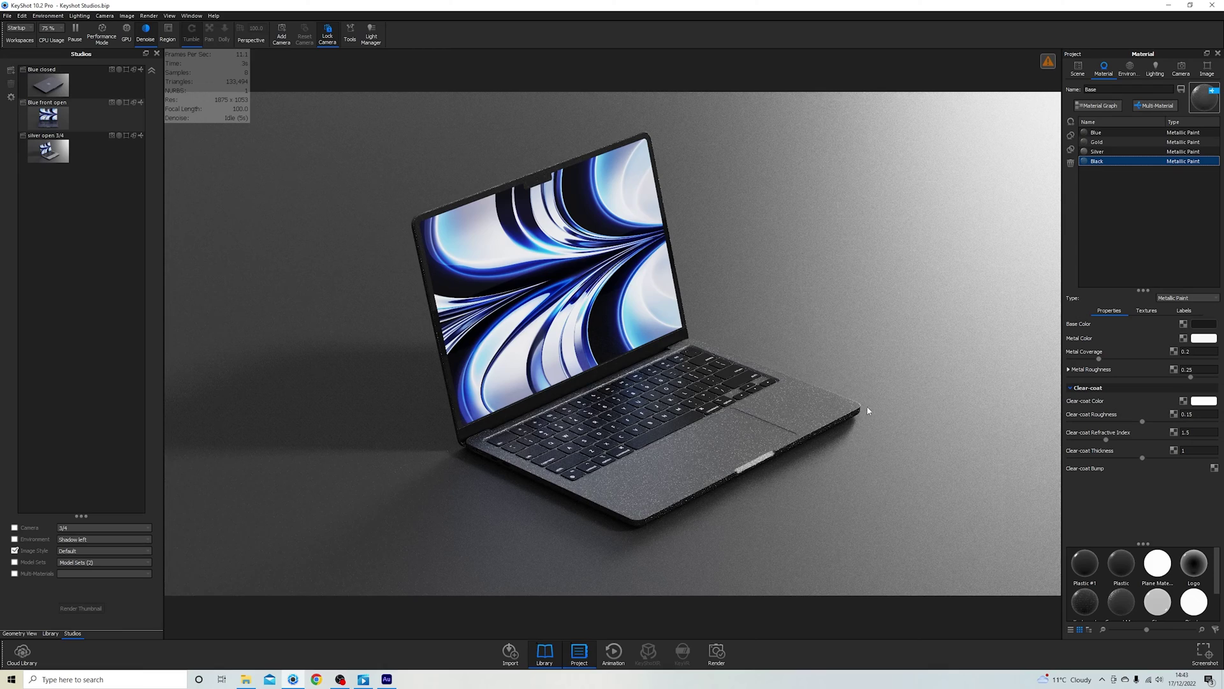
{"action": "left_click", "coordinate": [11, 70]}
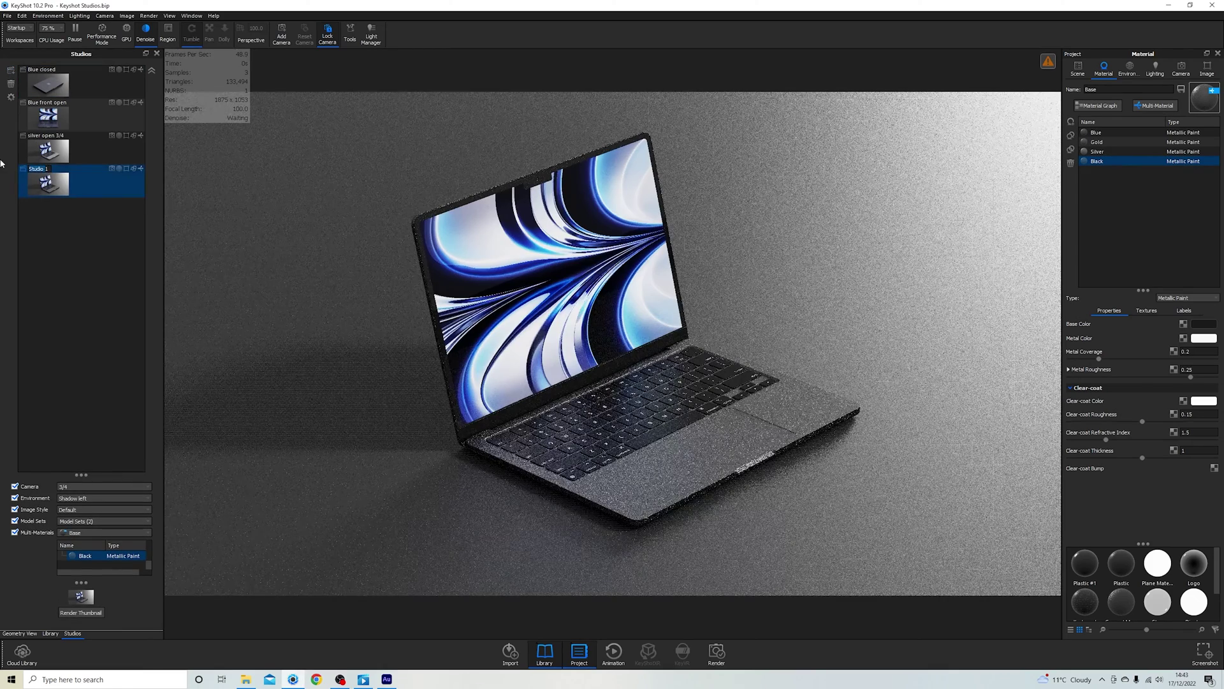
{"action": "key", "text": "BackSpace"}
{"action": "type", "text": "black open 3/4"}
{"action": "key", "text": "Return"}
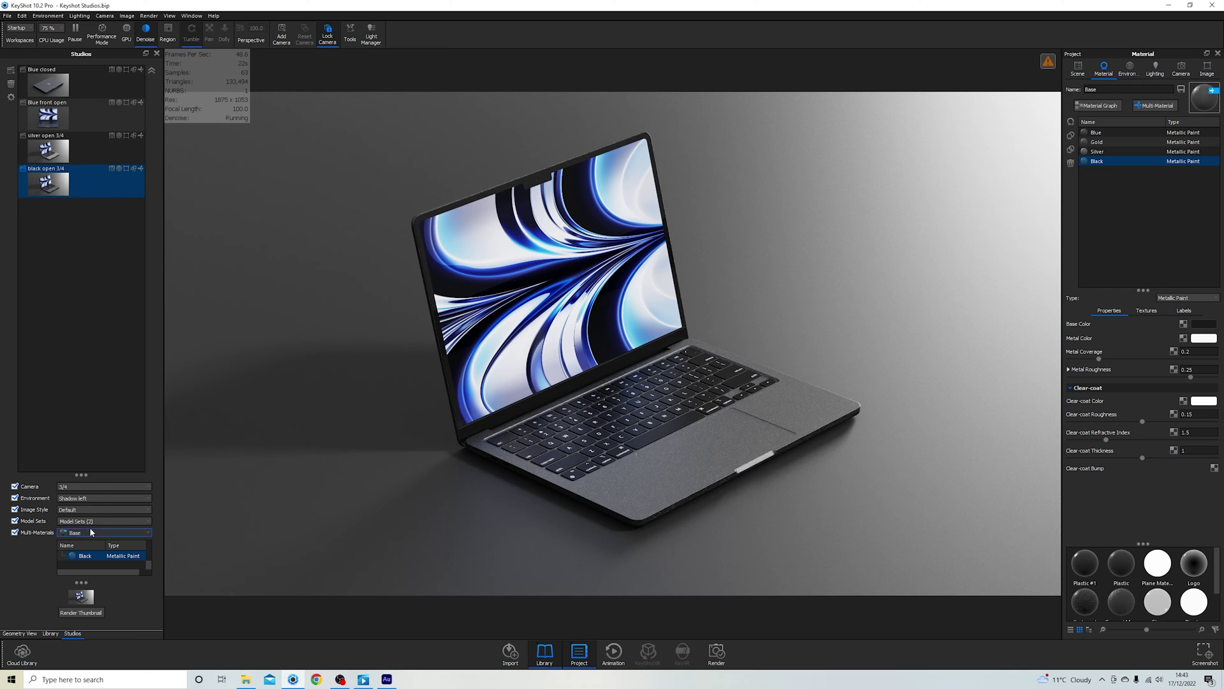
Step: Replace the Open model set with Closed in the black open 3/4 studio, keeping Default enabled
{"action": "left_click_drag", "start_coordinate": [75, 477], "coordinate": [90, 407]}
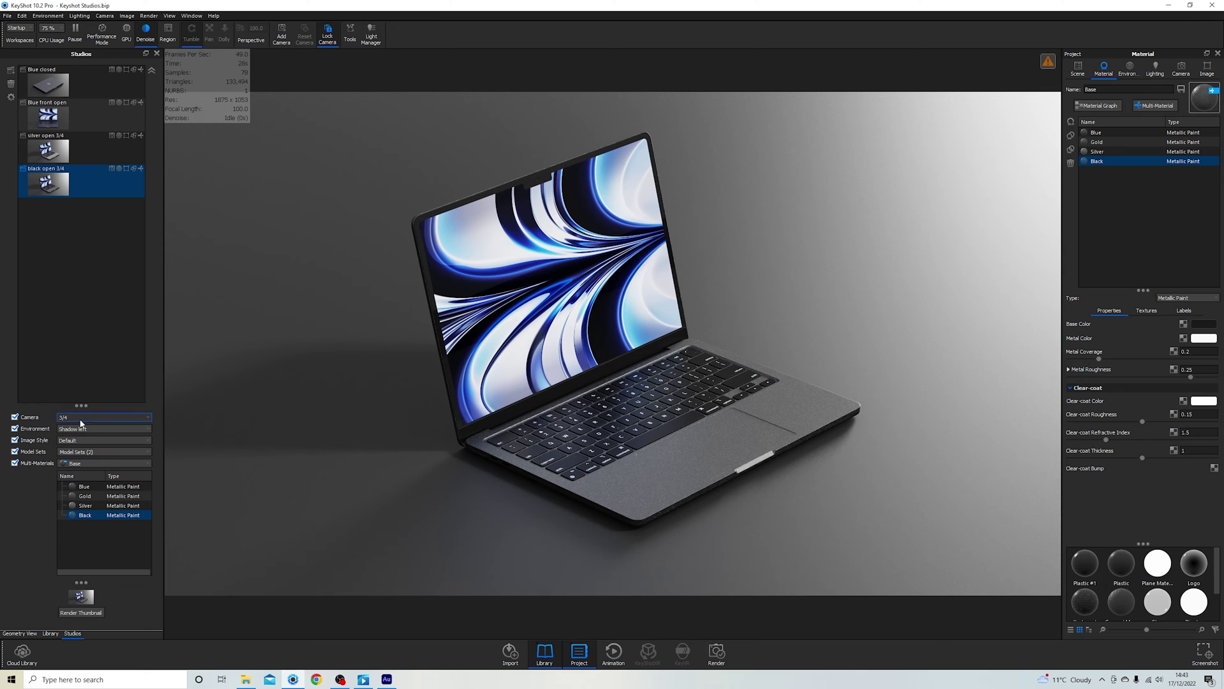
{"action": "left_click", "coordinate": [72, 452]}
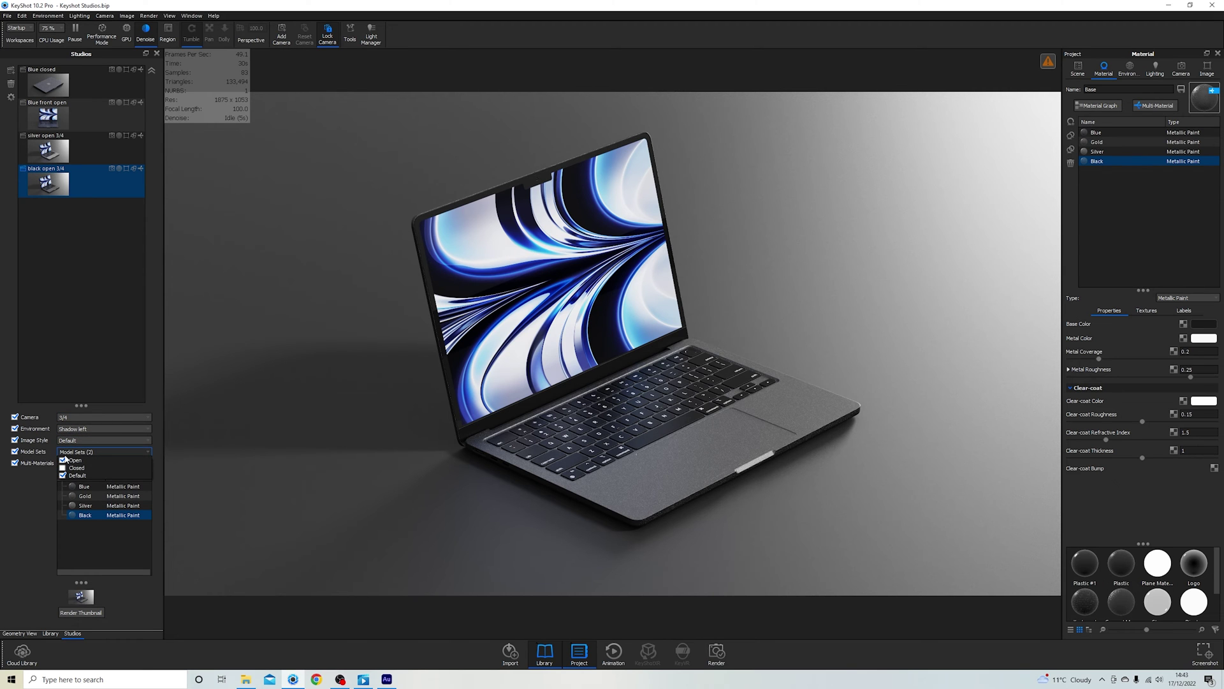
{"action": "left_click", "coordinate": [62, 460]}
{"action": "left_click", "coordinate": [62, 467]}
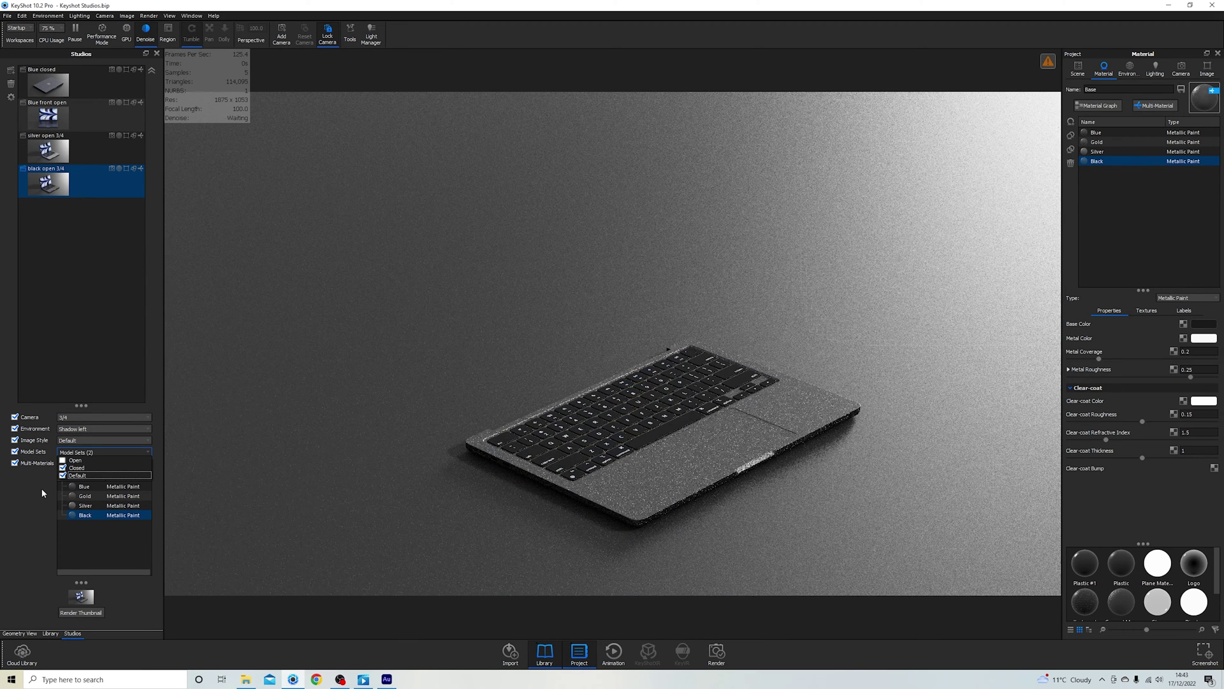
{"action": "left_click", "coordinate": [43, 493]}
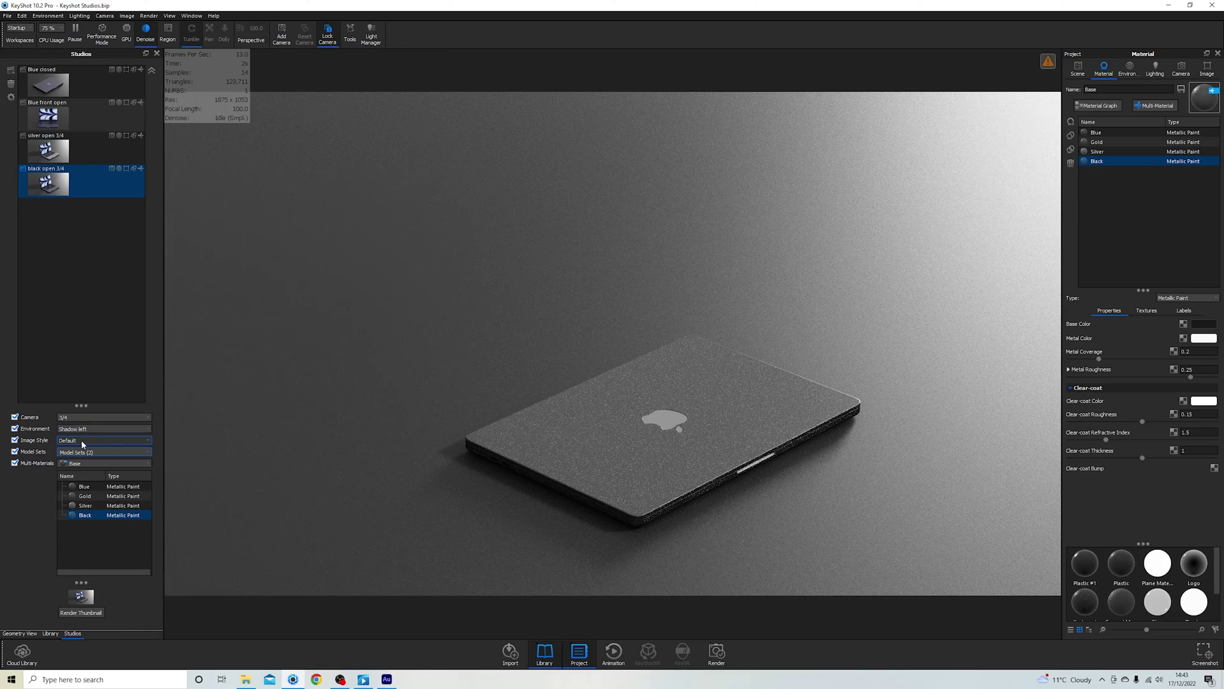
Step: Assign the Closed 3/4 camera to the black open 3/4 studio and compare it with the silver open 3/4 studio
{"action": "left_click", "coordinate": [72, 419]}
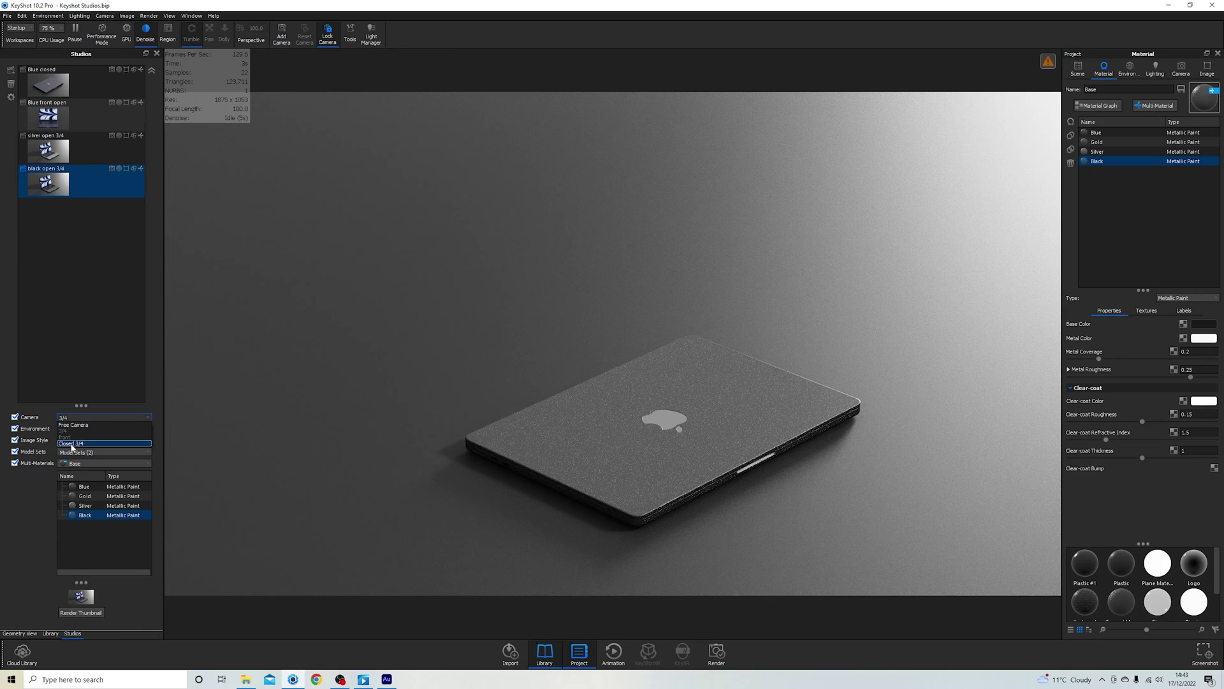
{"action": "left_click", "coordinate": [71, 447]}
{"action": "left_click", "coordinate": [75, 376]}
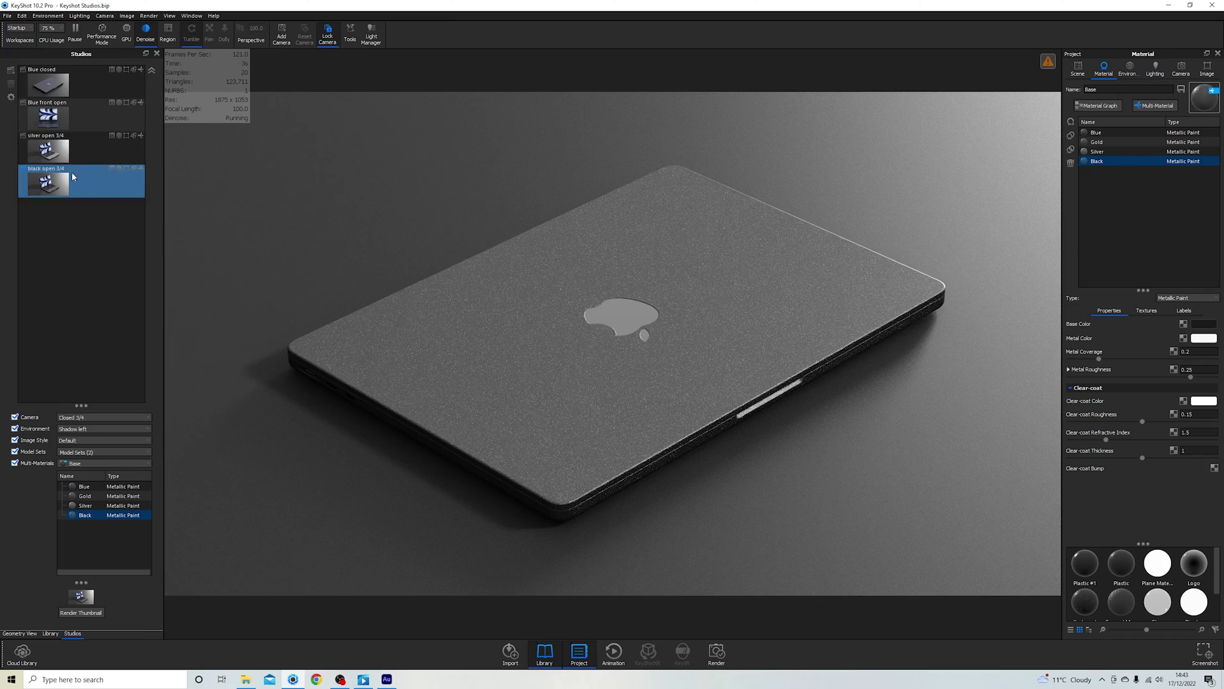
{"action": "left_click", "coordinate": [82, 144]}
{"action": "left_click", "coordinate": [84, 190]}
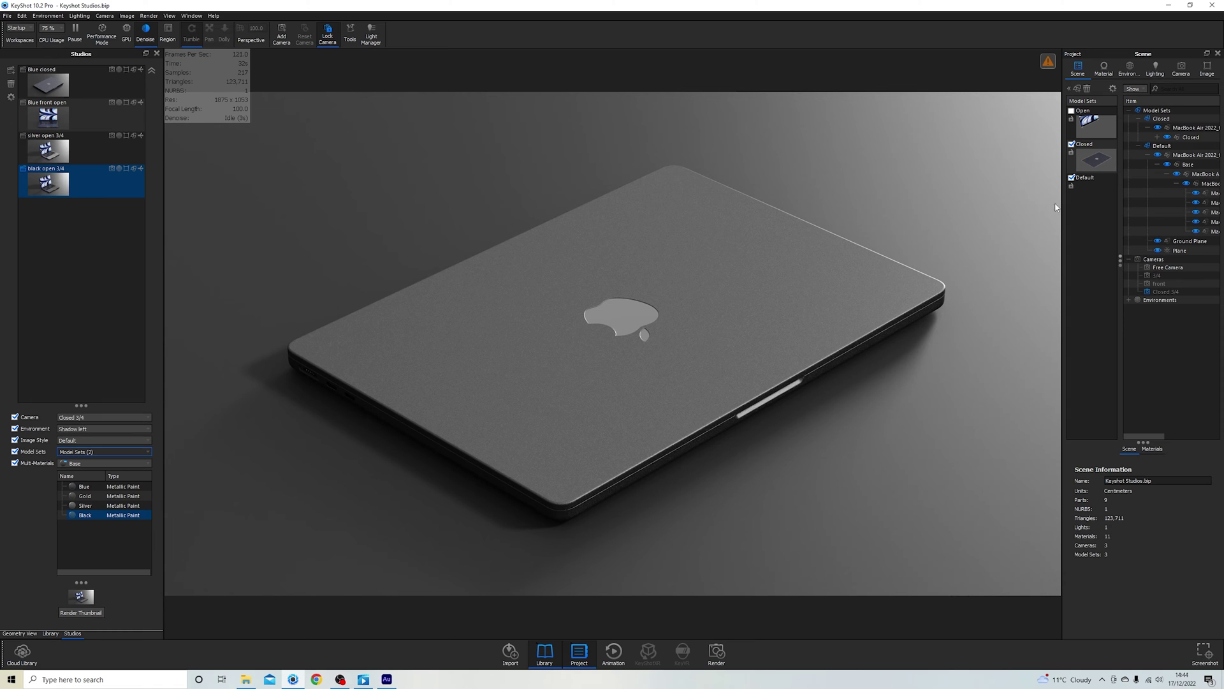
Step: Isolate the Closed and Default model sets in turn, and combine Default with Closed and with Open to compare them
{"action": "left_click", "coordinate": [1072, 145]}
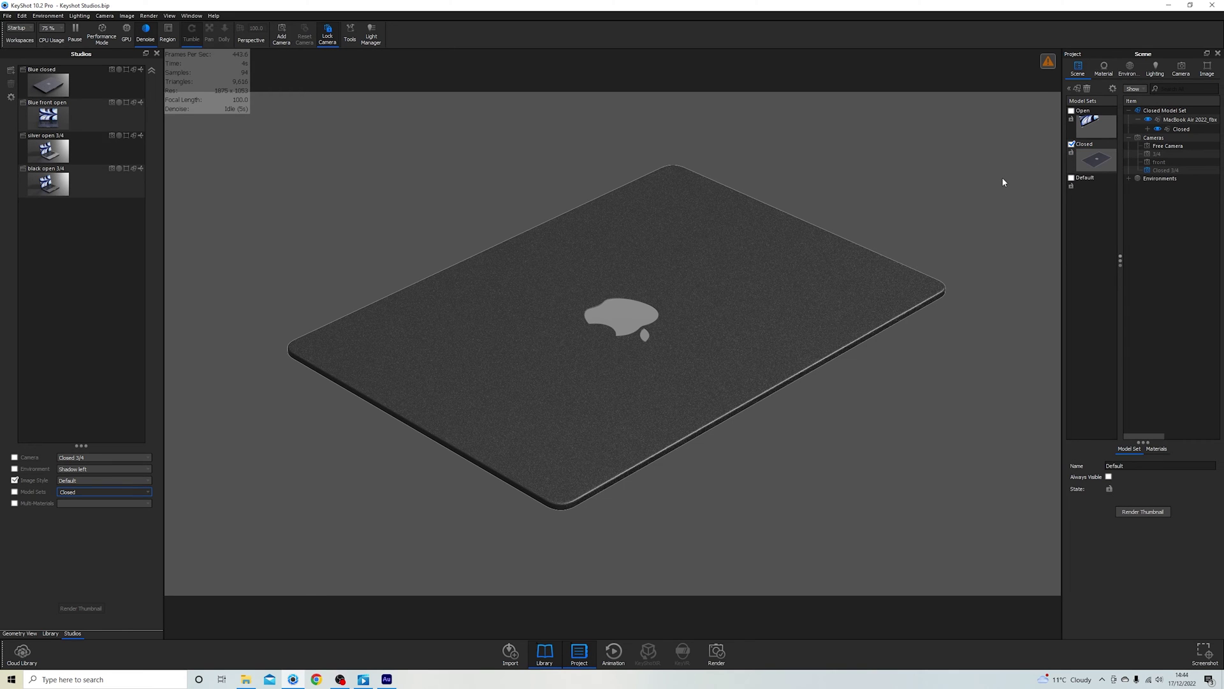
{"action": "left_click", "coordinate": [1072, 178]}
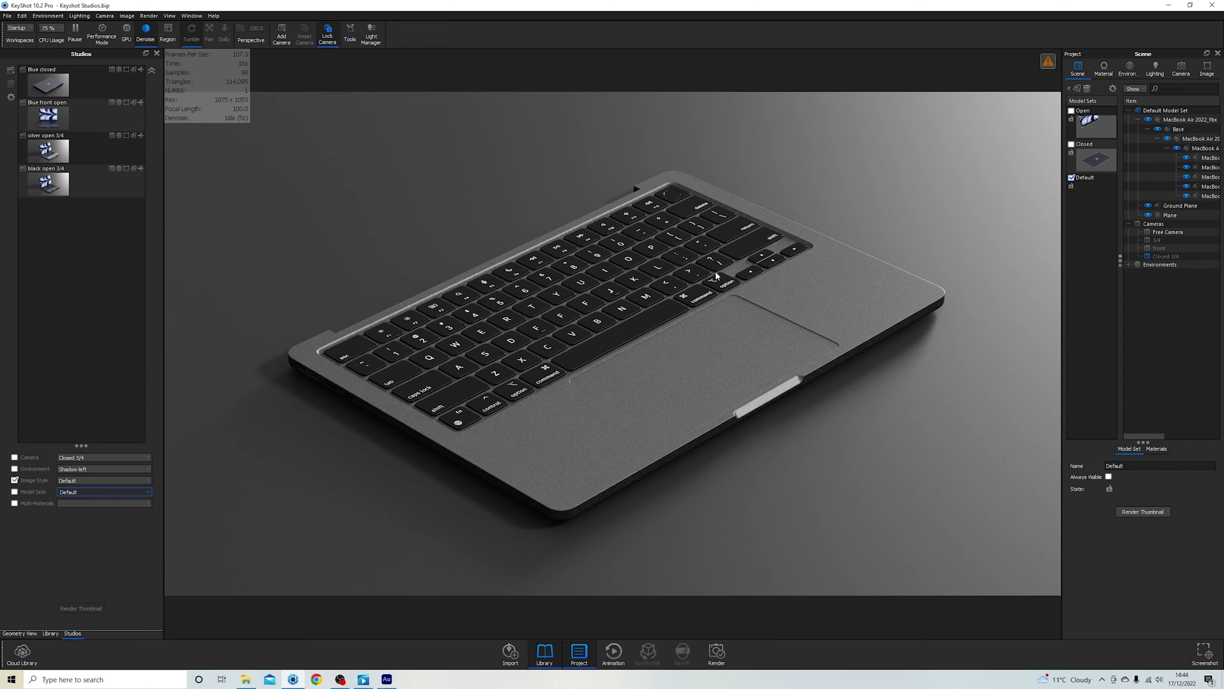
{"action": "left_click", "coordinate": [1071, 144]}
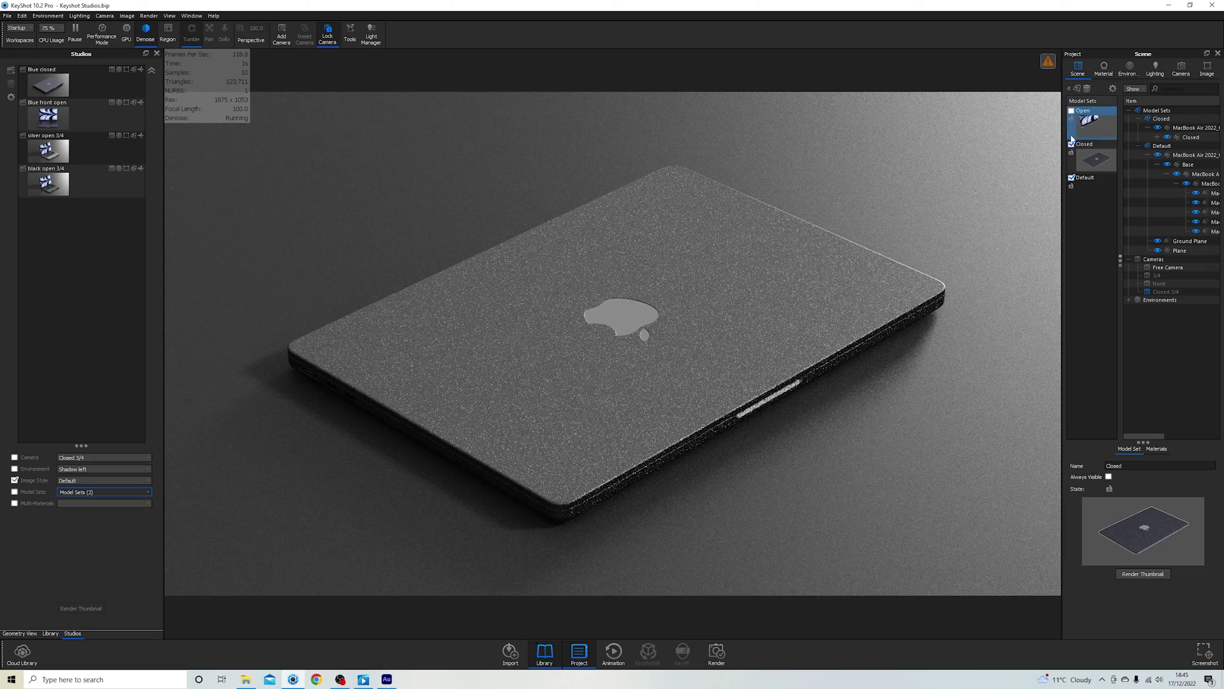
{"action": "left_click", "coordinate": [1072, 110]}
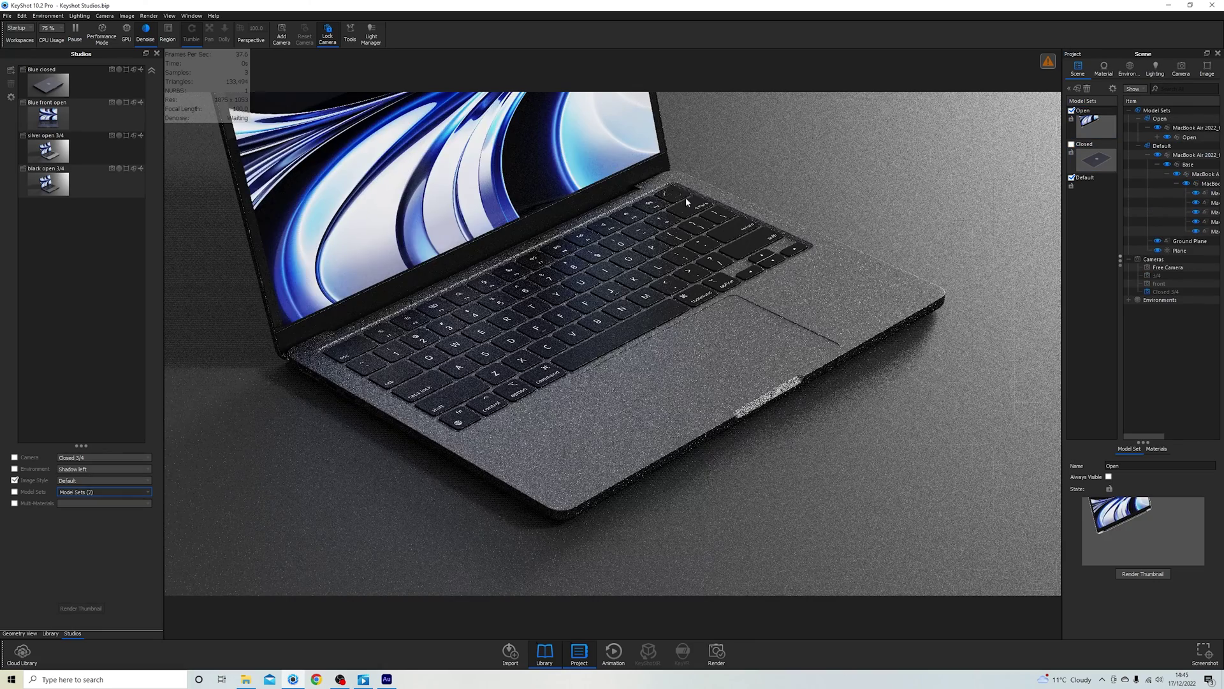
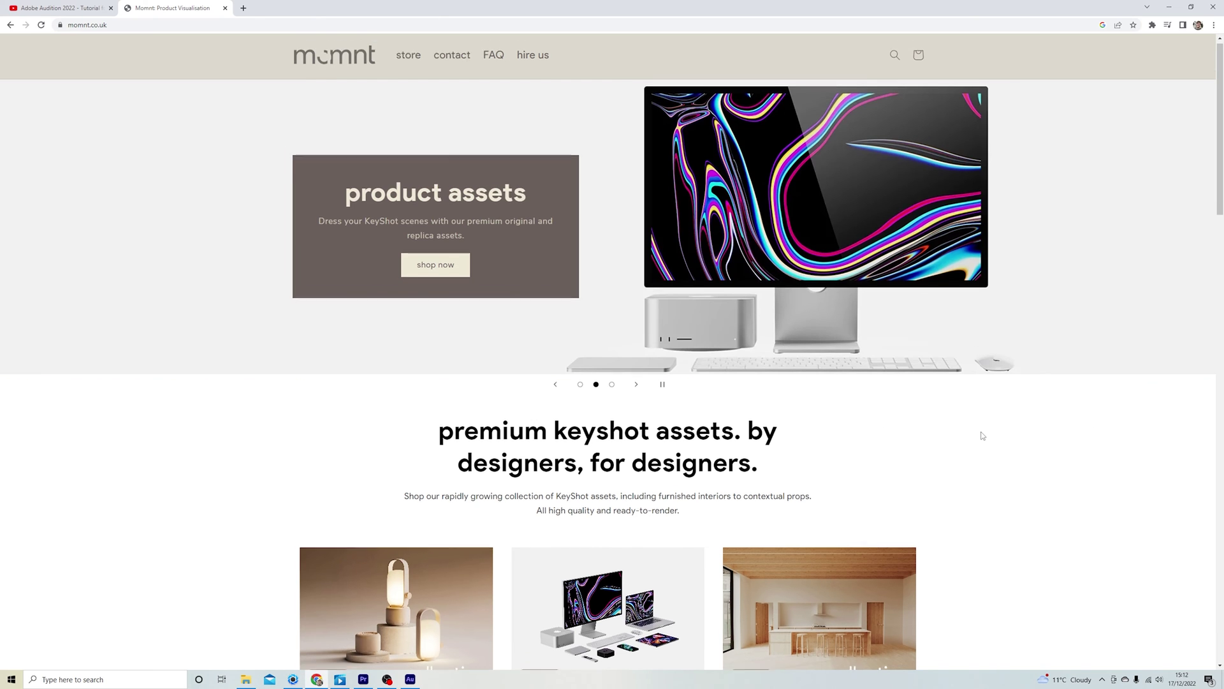
Step: Browse the asset collections, shop categories and our picks section on the Momnt home page in the web browser
{"action": "scroll", "coordinate": [982, 433], "scroll_direction": "down", "scroll_amount": 3}
{"action": "scroll", "coordinate": [501, 457], "scroll_direction": "down", "scroll_amount": 3}
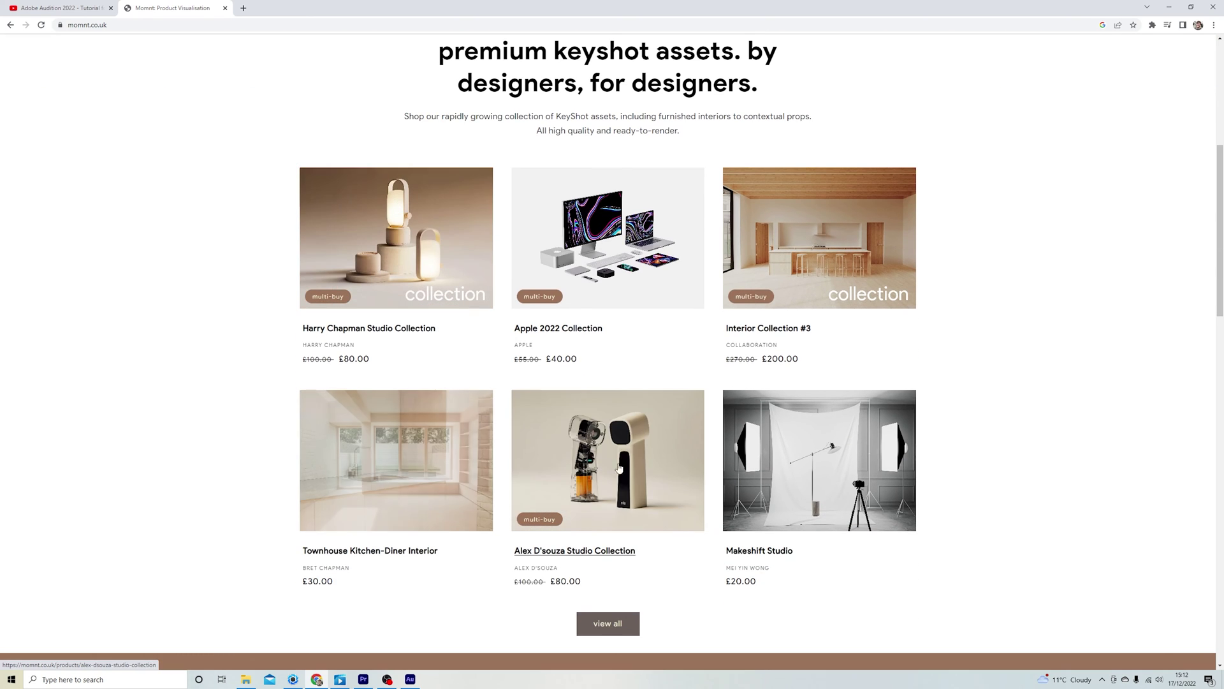
{"action": "scroll", "coordinate": [803, 470], "scroll_direction": "down", "scroll_amount": 1}
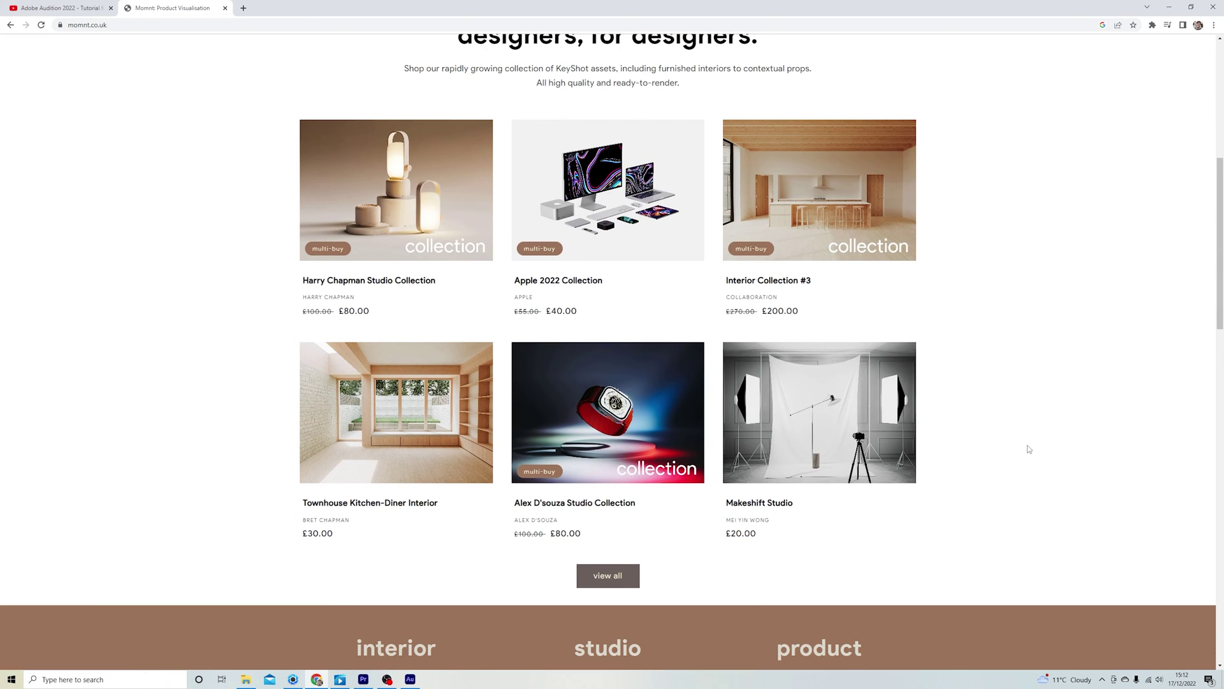
{"action": "scroll", "coordinate": [959, 478], "scroll_direction": "down", "scroll_amount": 6}
{"action": "scroll", "coordinate": [961, 479], "scroll_direction": "down", "scroll_amount": 2}
{"action": "scroll", "coordinate": [962, 477], "scroll_direction": "down", "scroll_amount": 1}
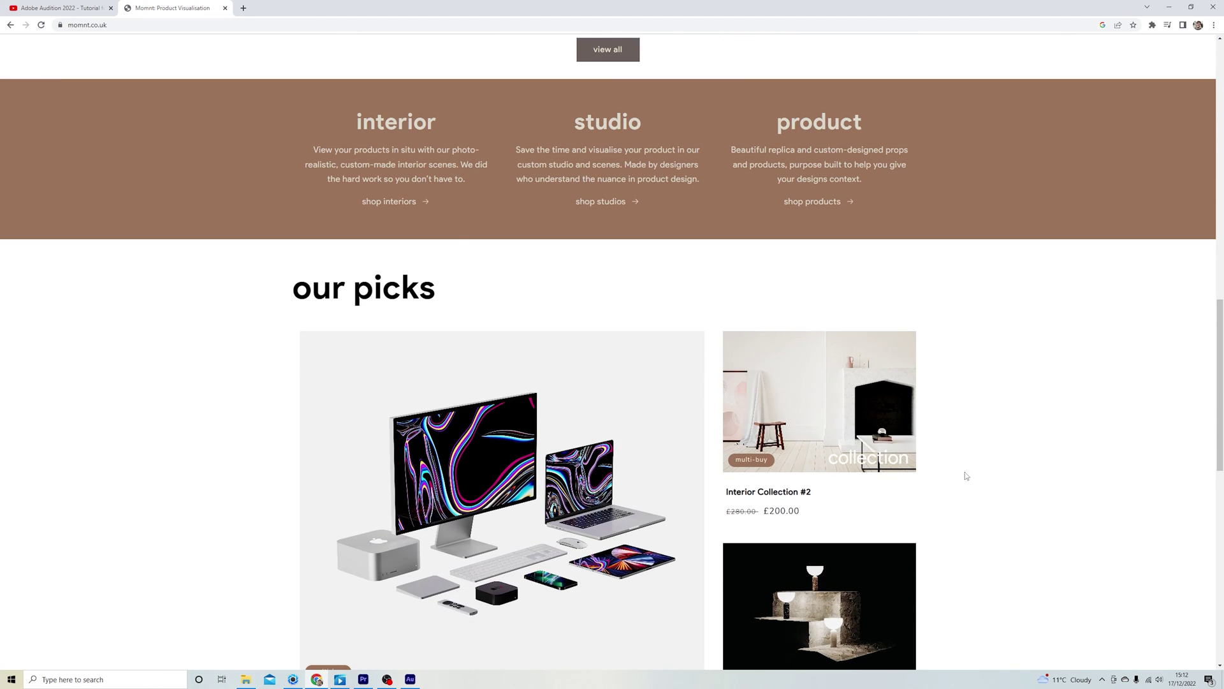
{"action": "scroll", "coordinate": [976, 475], "scroll_direction": "down", "scroll_amount": 1}
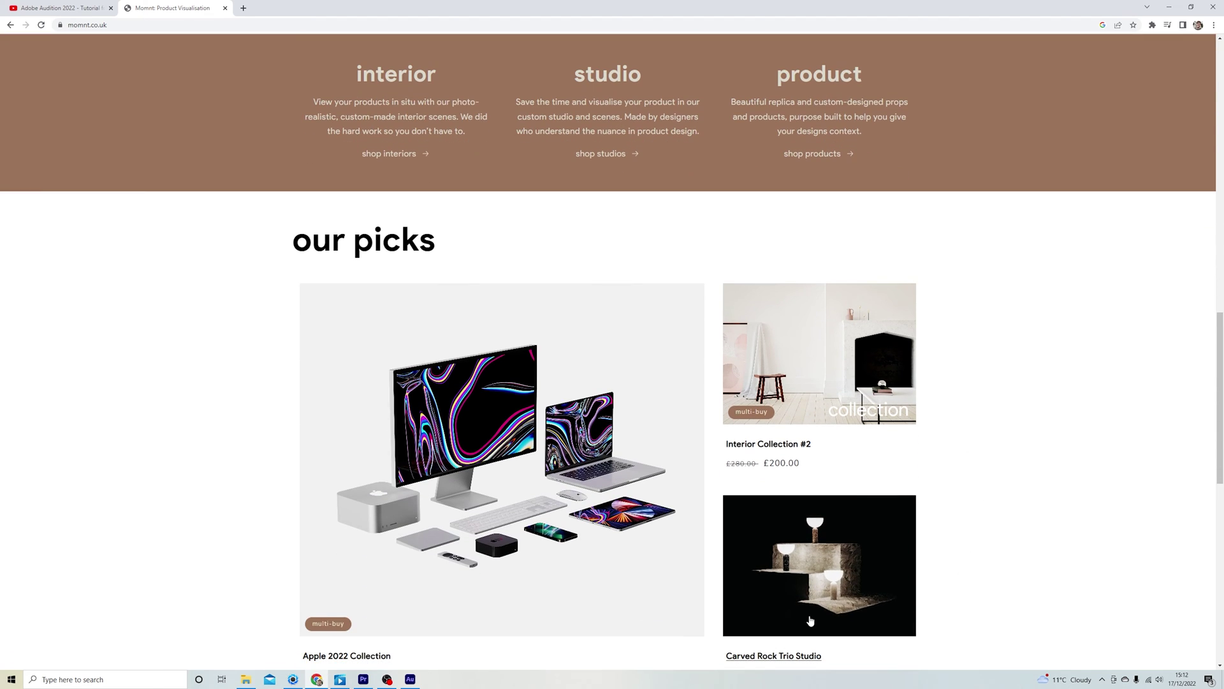
Step: View the Carved Rock Trio Studio product page and look through the Townhouse Kitchen-Diner Interior page, including its demo render and suggested products
{"action": "left_click", "coordinate": [908, 558]}
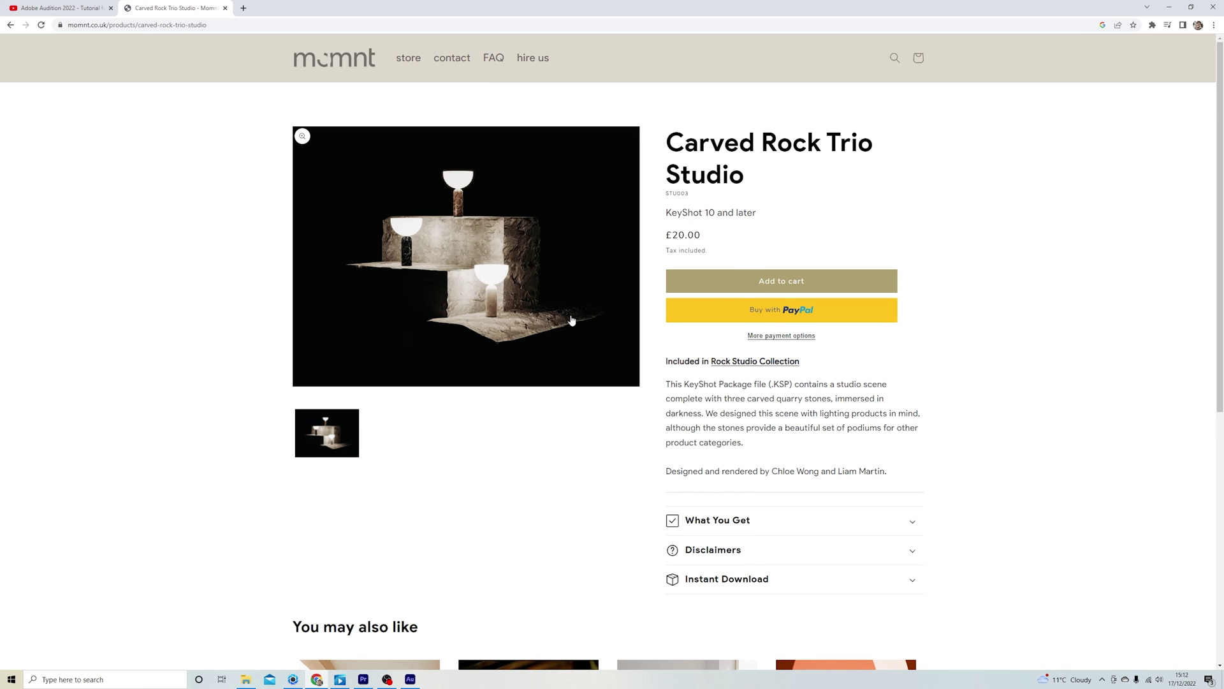
{"action": "scroll", "coordinate": [570, 331], "scroll_direction": "down", "scroll_amount": 3}
{"action": "scroll", "coordinate": [570, 331], "scroll_direction": "down", "scroll_amount": 2}
{"action": "left_click", "coordinate": [370, 415]}
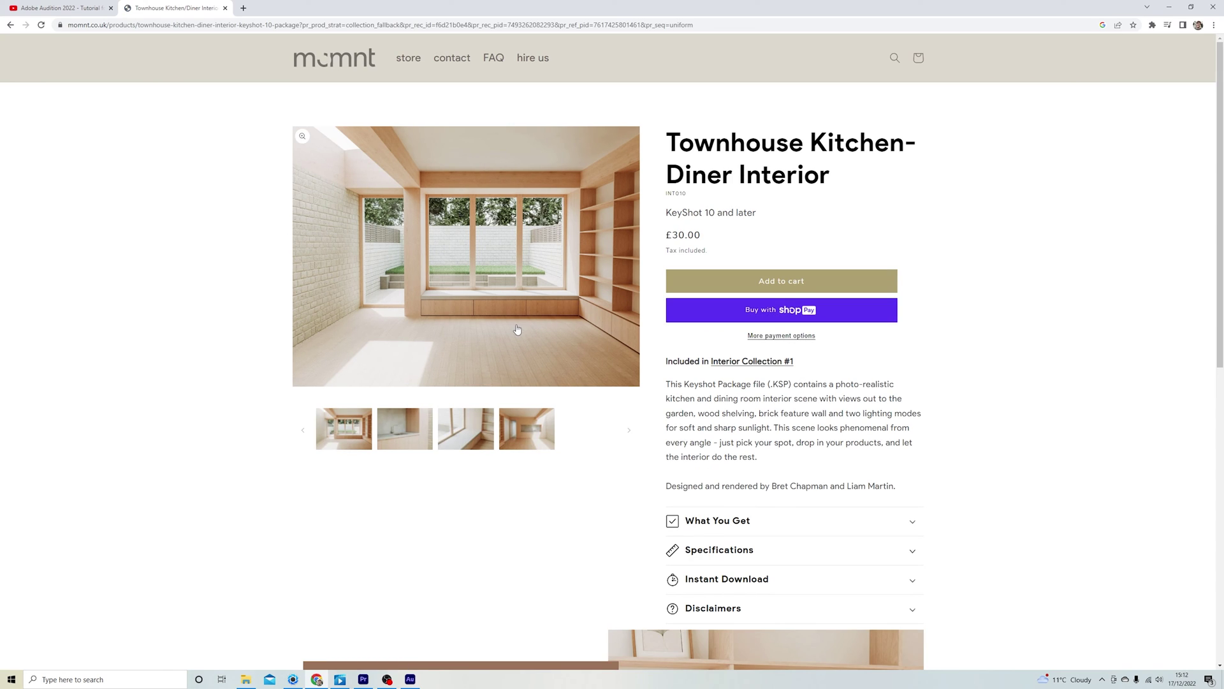
{"action": "scroll", "coordinate": [421, 412], "scroll_direction": "down", "scroll_amount": 5}
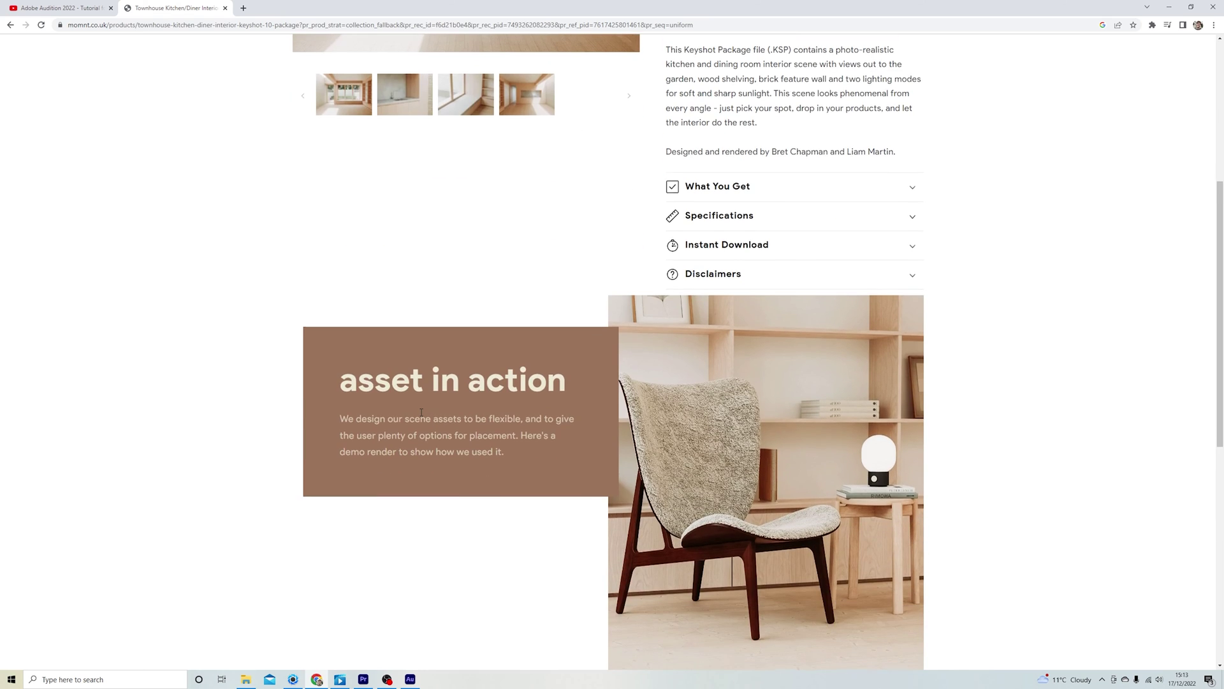
{"action": "scroll", "coordinate": [254, 578], "scroll_direction": "down", "scroll_amount": 5}
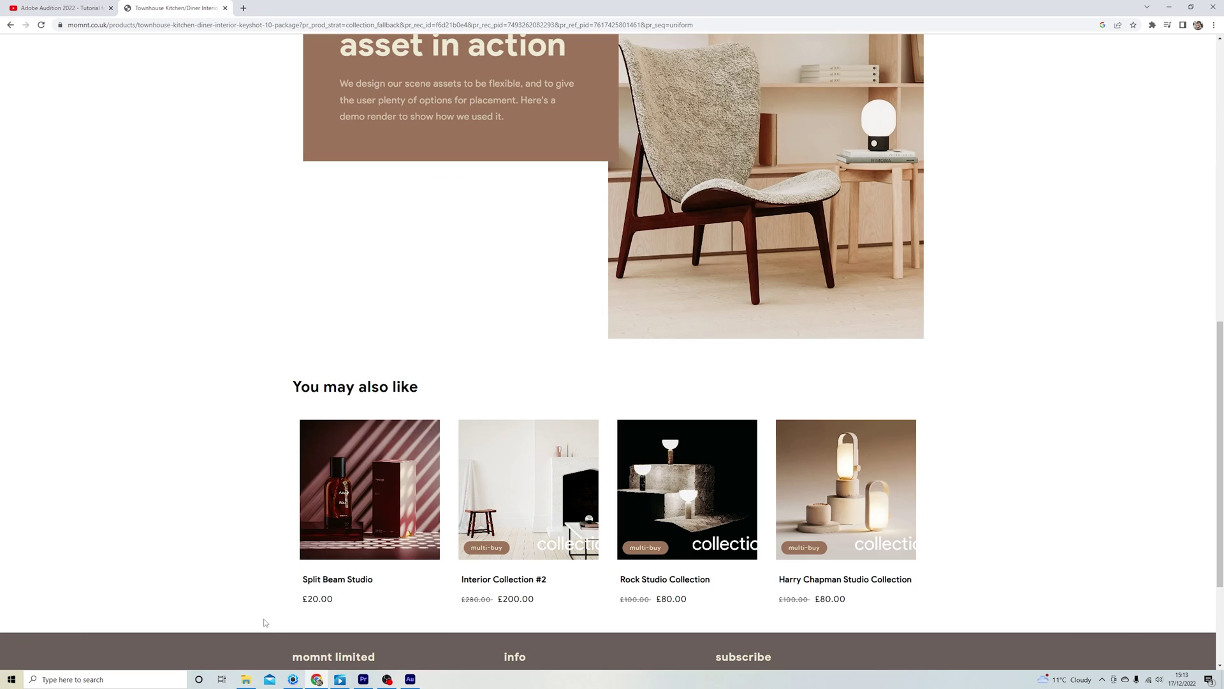
Step: Switch to KeyShot, set the Hallway Diorama scene to the Back camera and activate its Night studio
{"action": "left_click", "coordinate": [293, 679]}
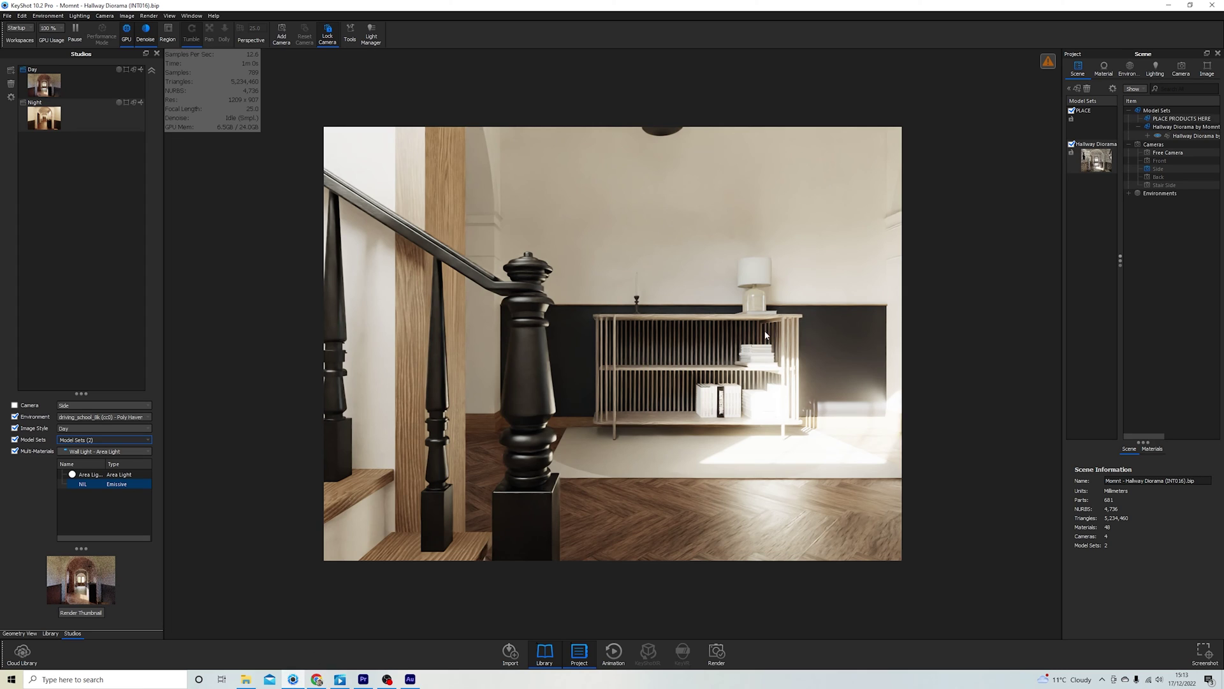
{"action": "left_click", "coordinate": [1181, 68]}
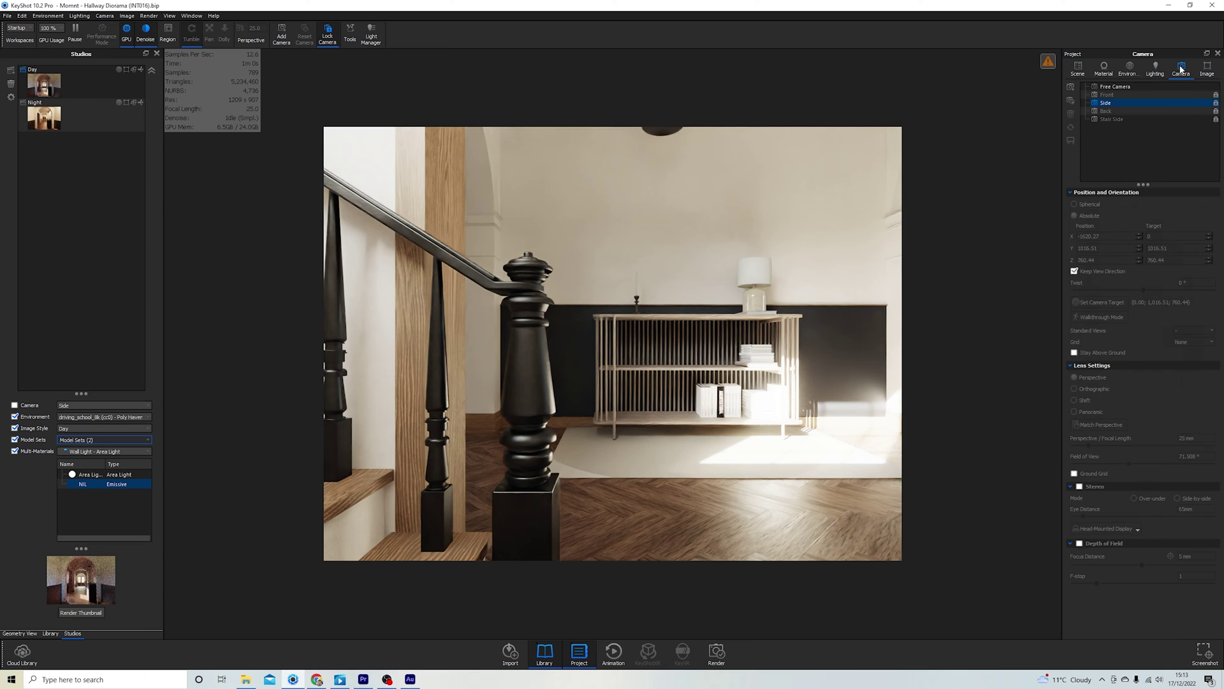
{"action": "left_click", "coordinate": [1131, 111]}
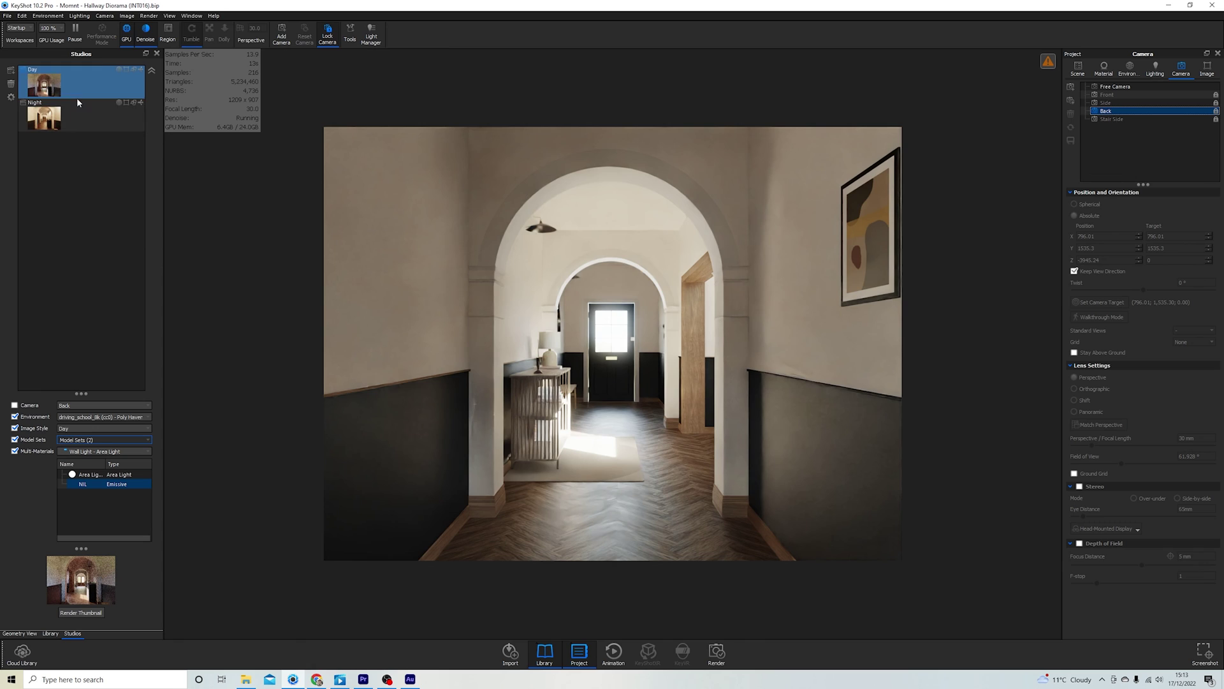
{"action": "left_click", "coordinate": [68, 118]}
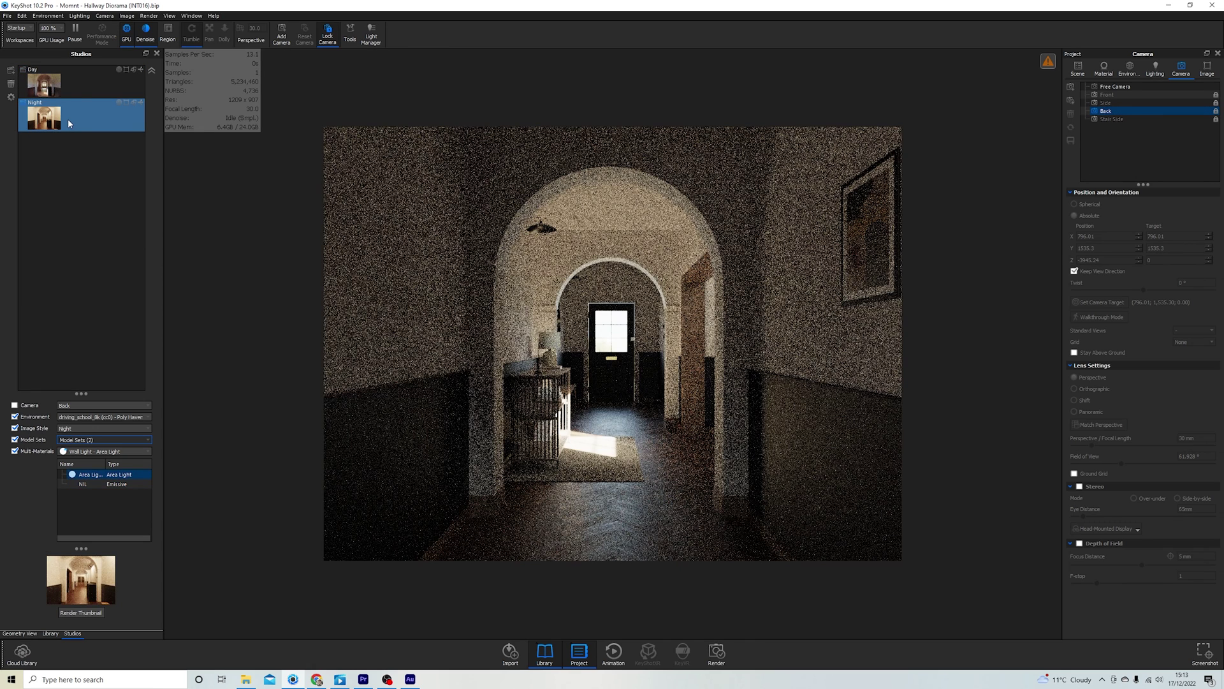